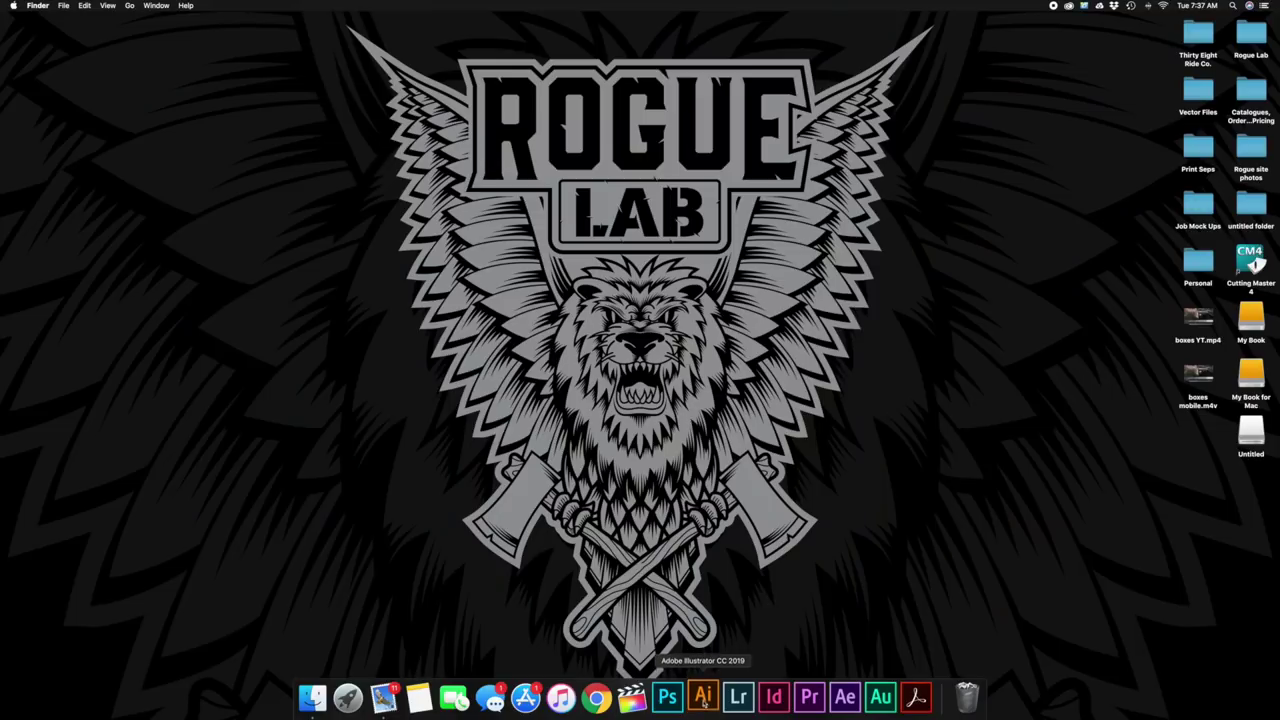
Launch Illustrator and size a new document at 13 × 19 inches
left_click(703, 698)
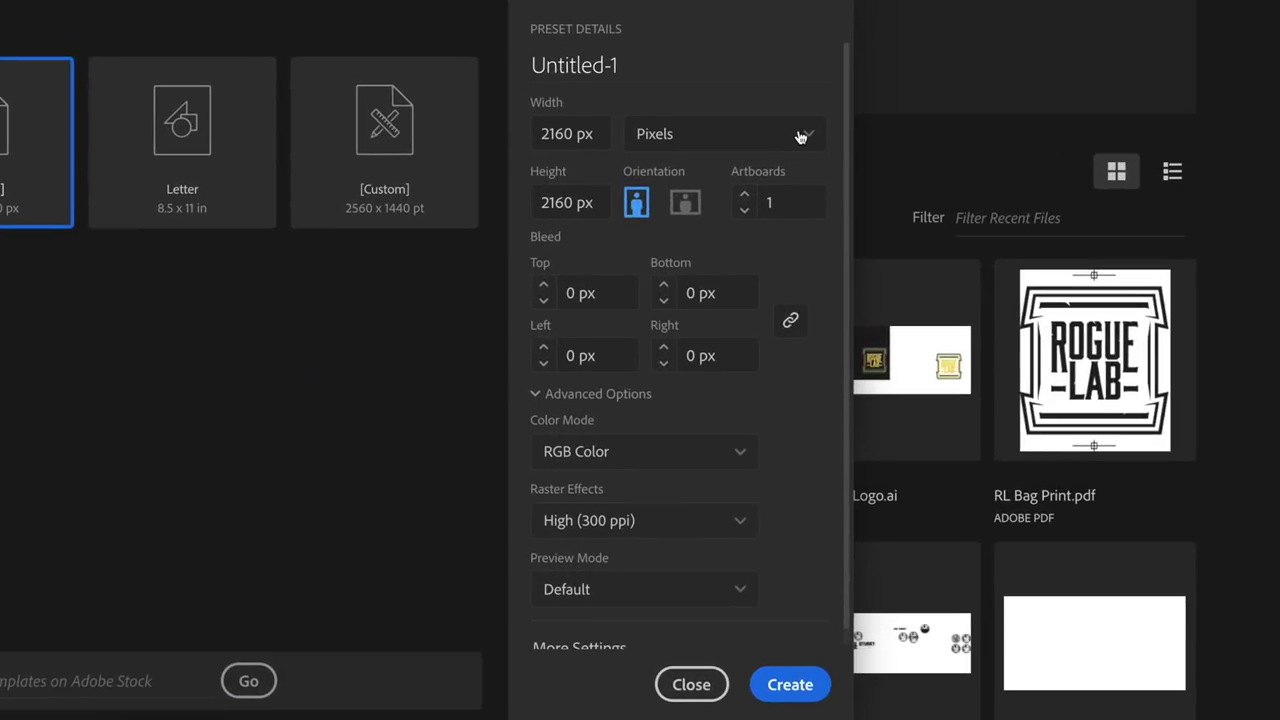
left_click(798, 136)
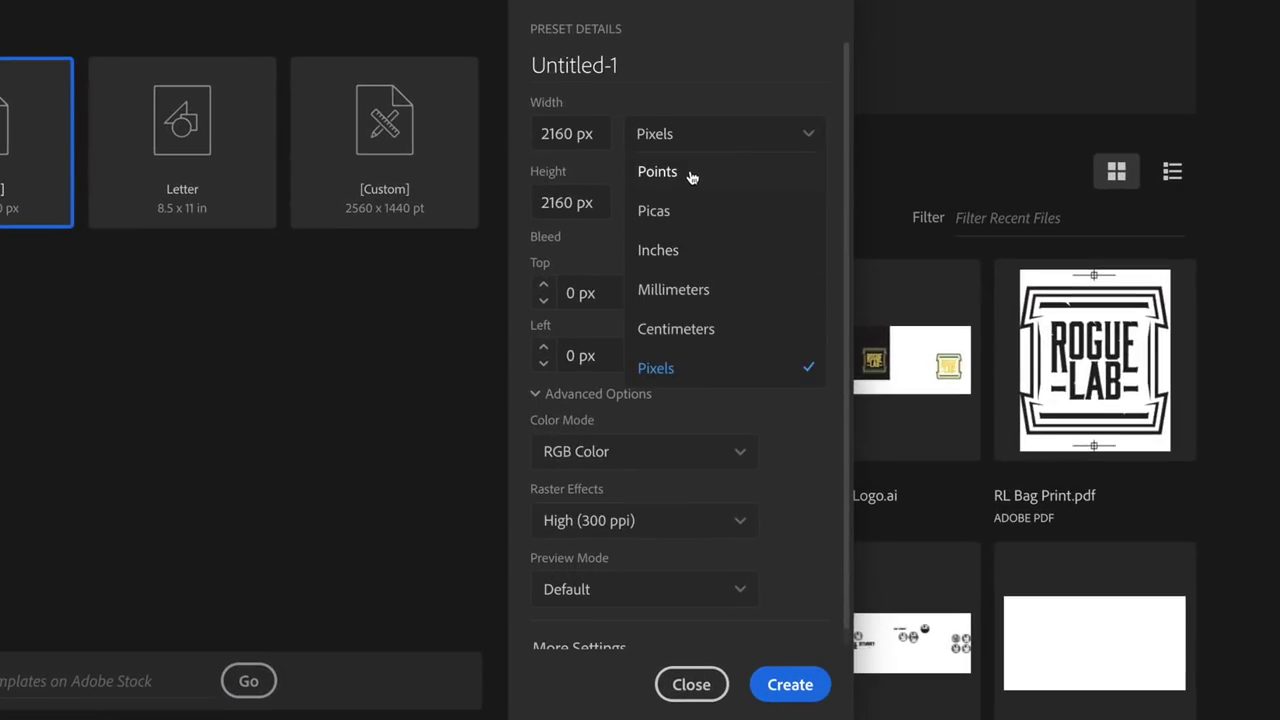
left_click(680, 253)
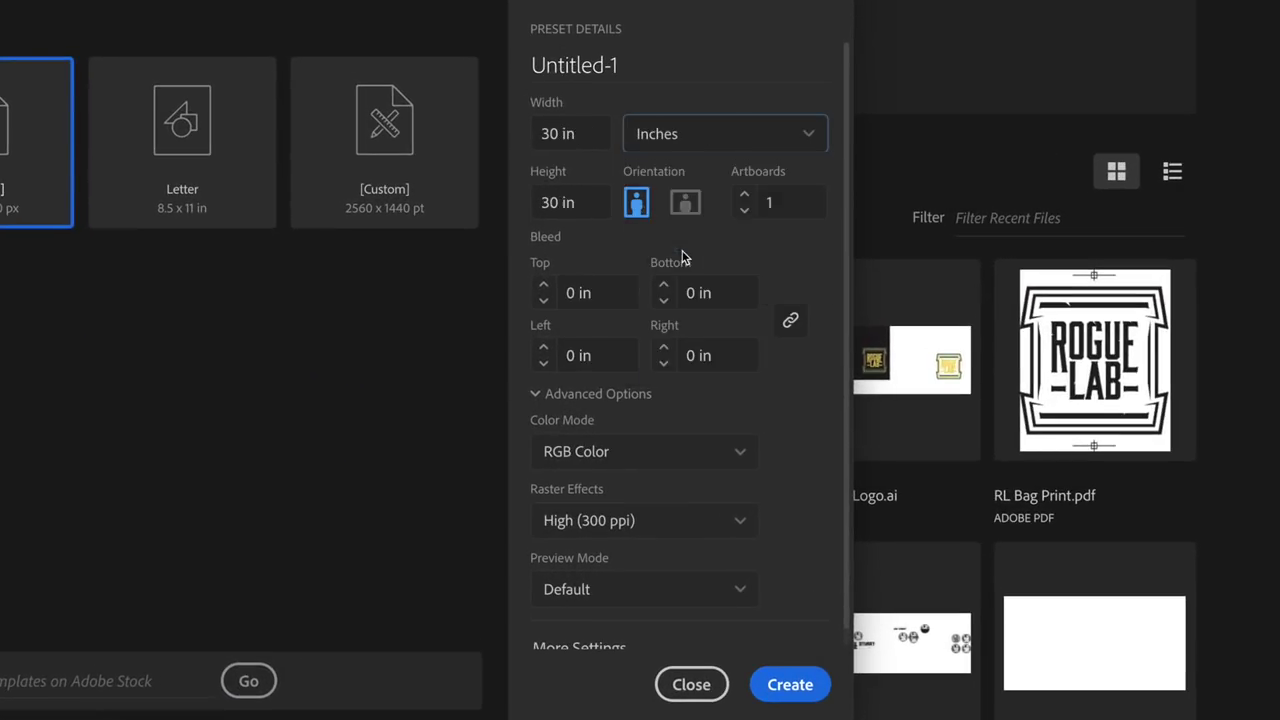
left_click(564, 131)
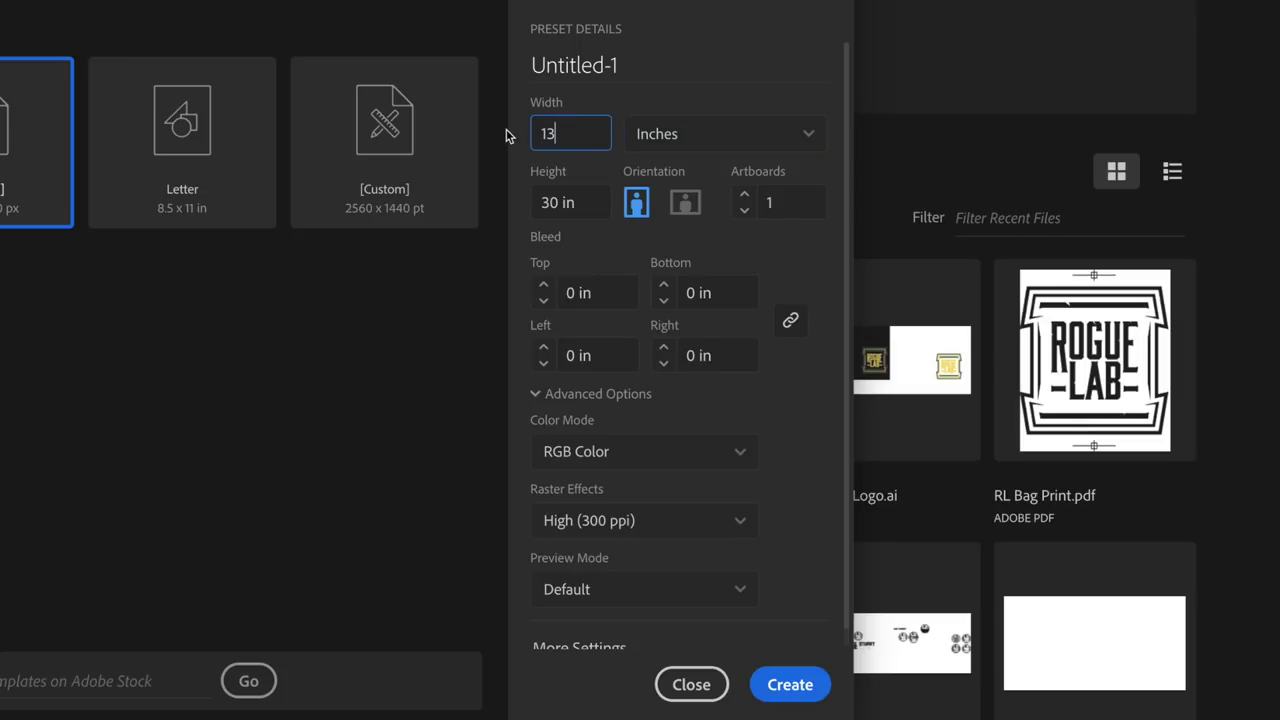
left_click(582, 202)
type("19")
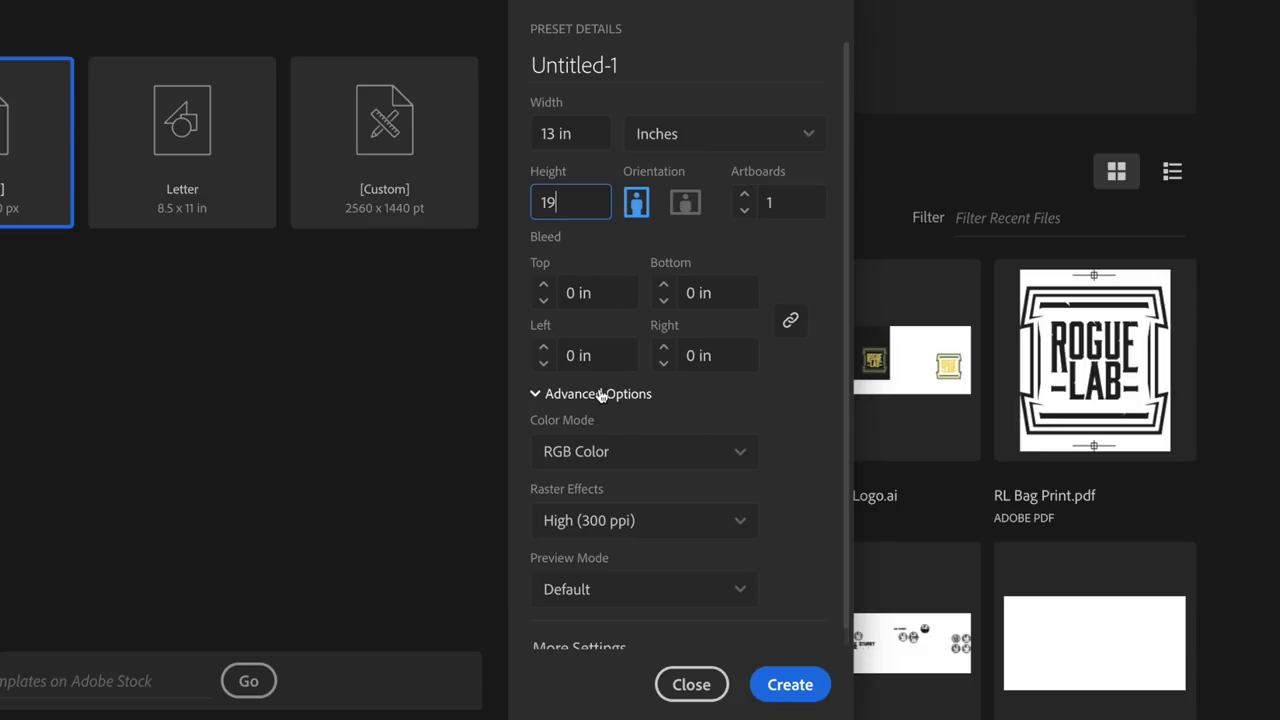
Set the colour mode to CMYK and raster effects to High (300 ppi)
left_click(738, 450)
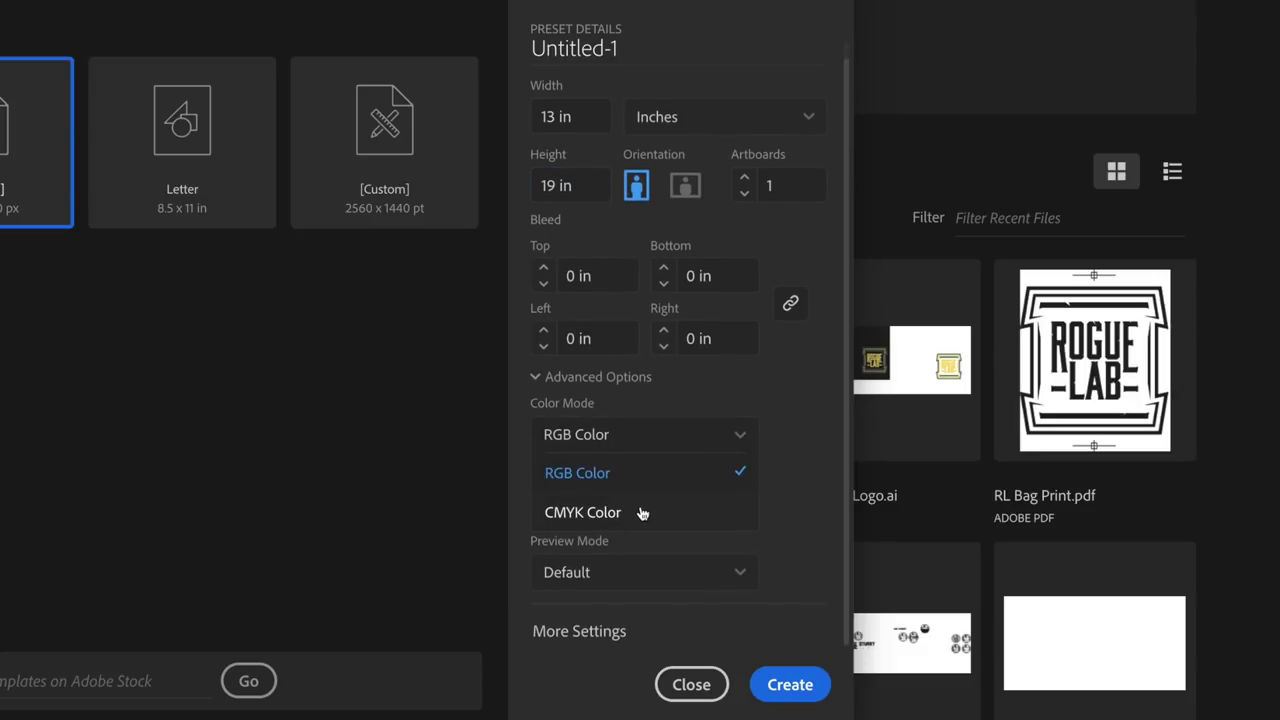
left_click(642, 513)
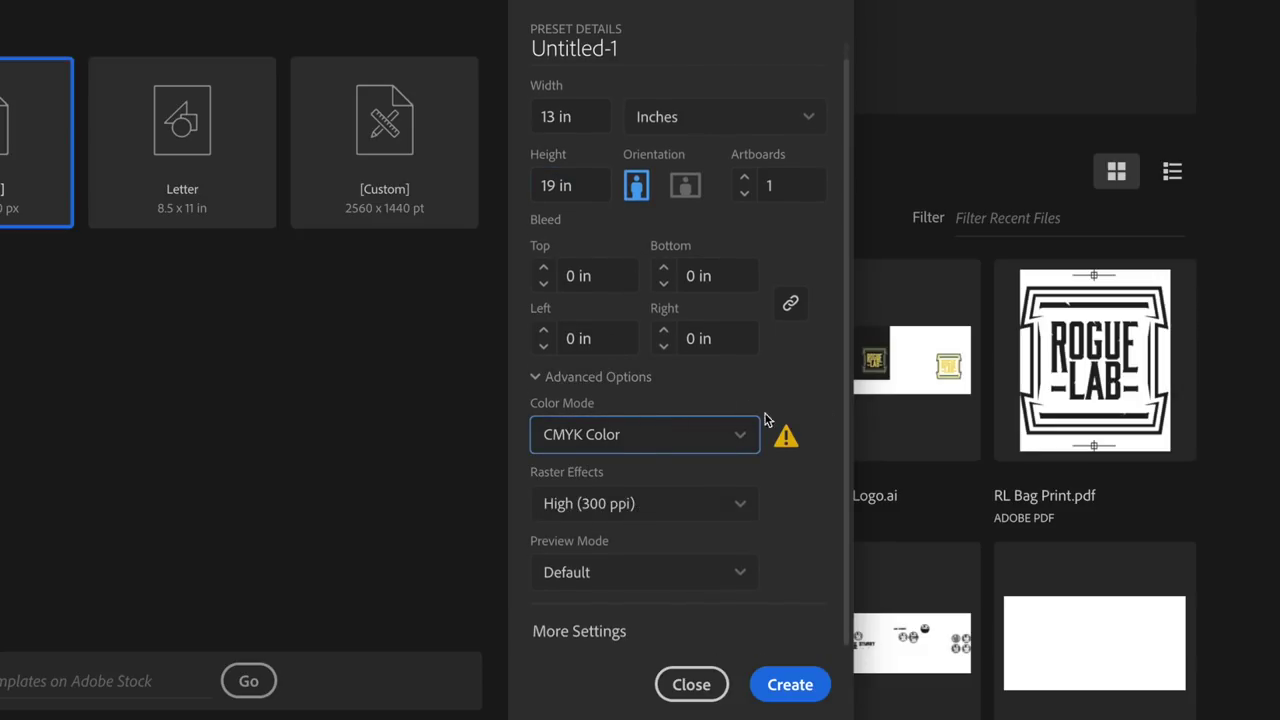
left_click(740, 503)
left_click(628, 554)
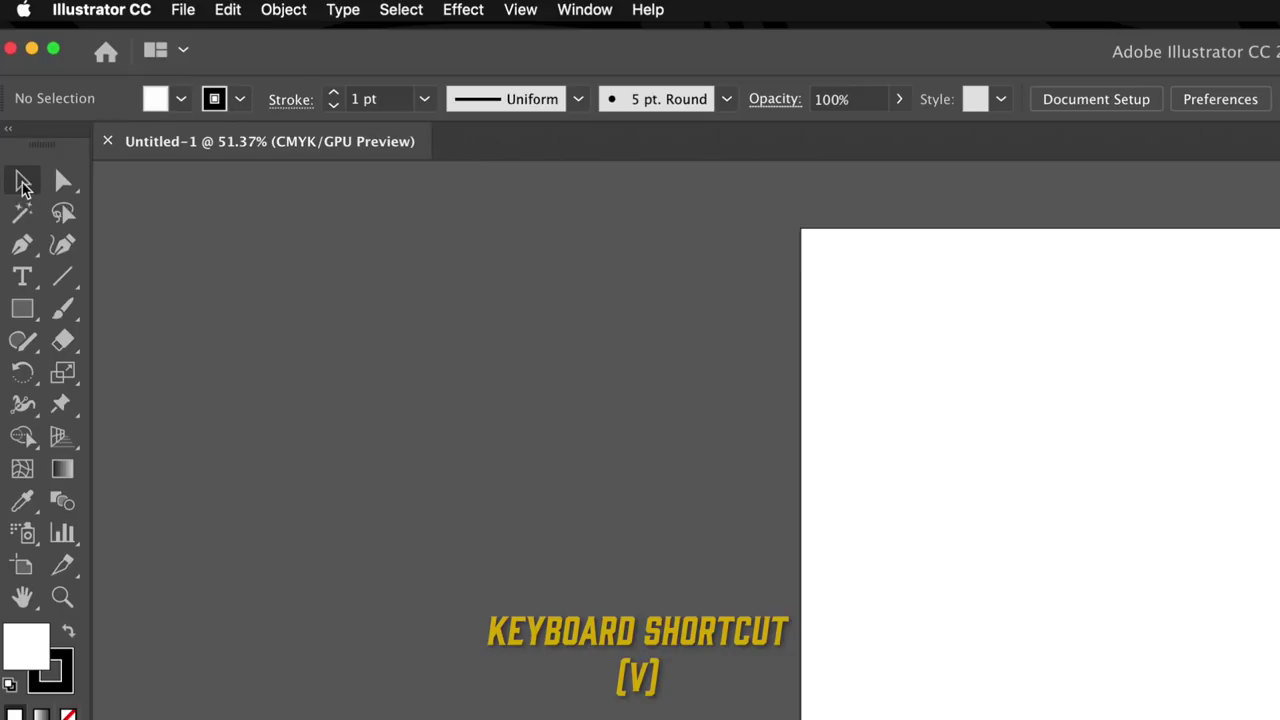
Try the Pen and Rectangle tools and bring up the Pathfinder panel
left_click(25, 248)
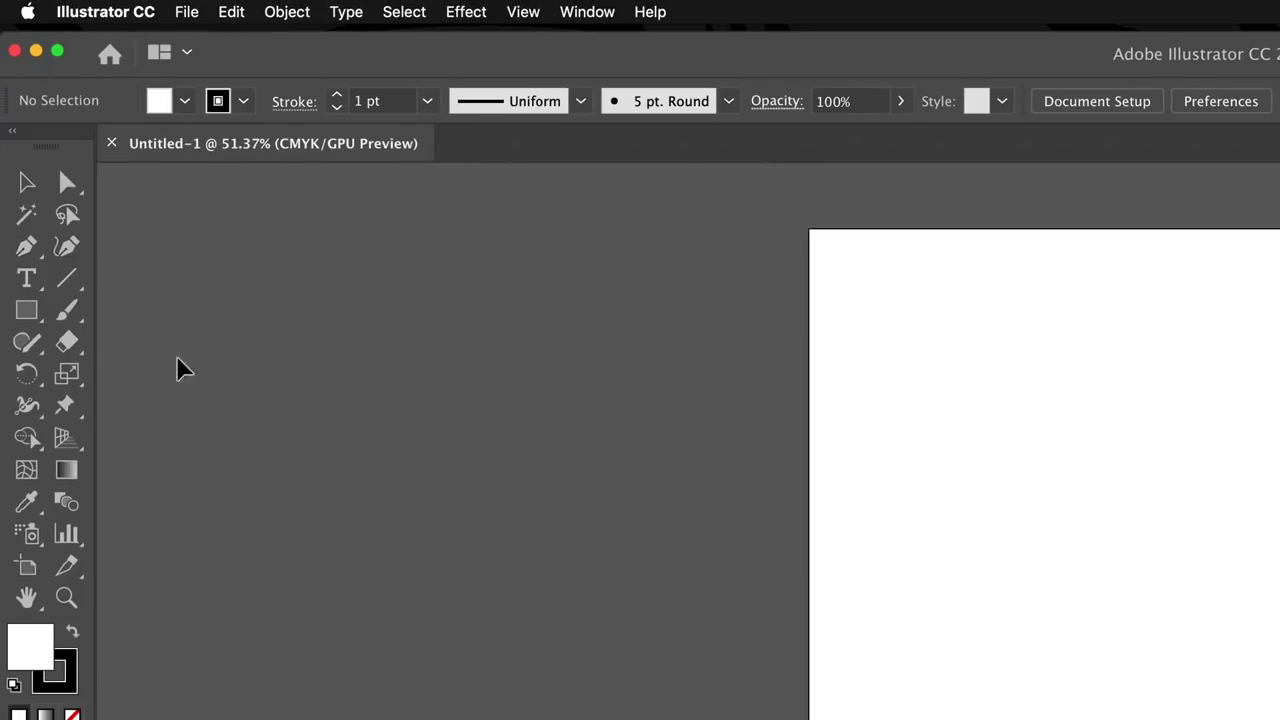
left_click(28, 315)
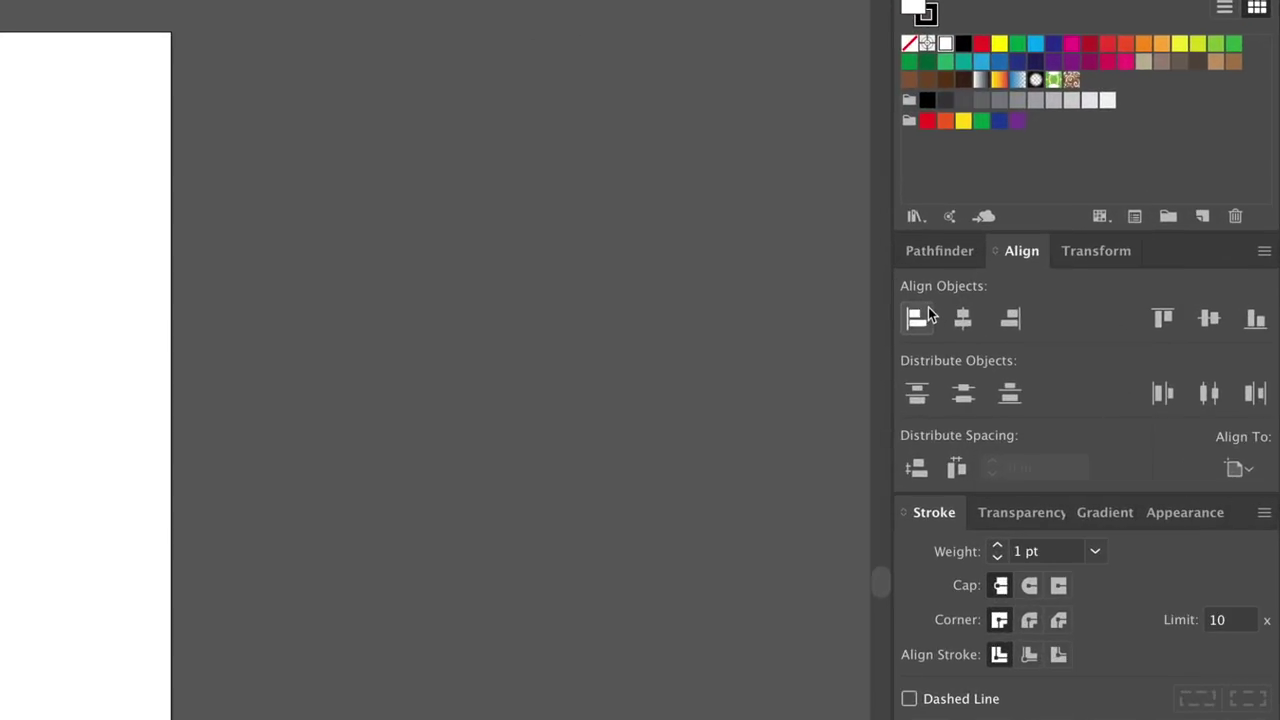
left_click(902, 260)
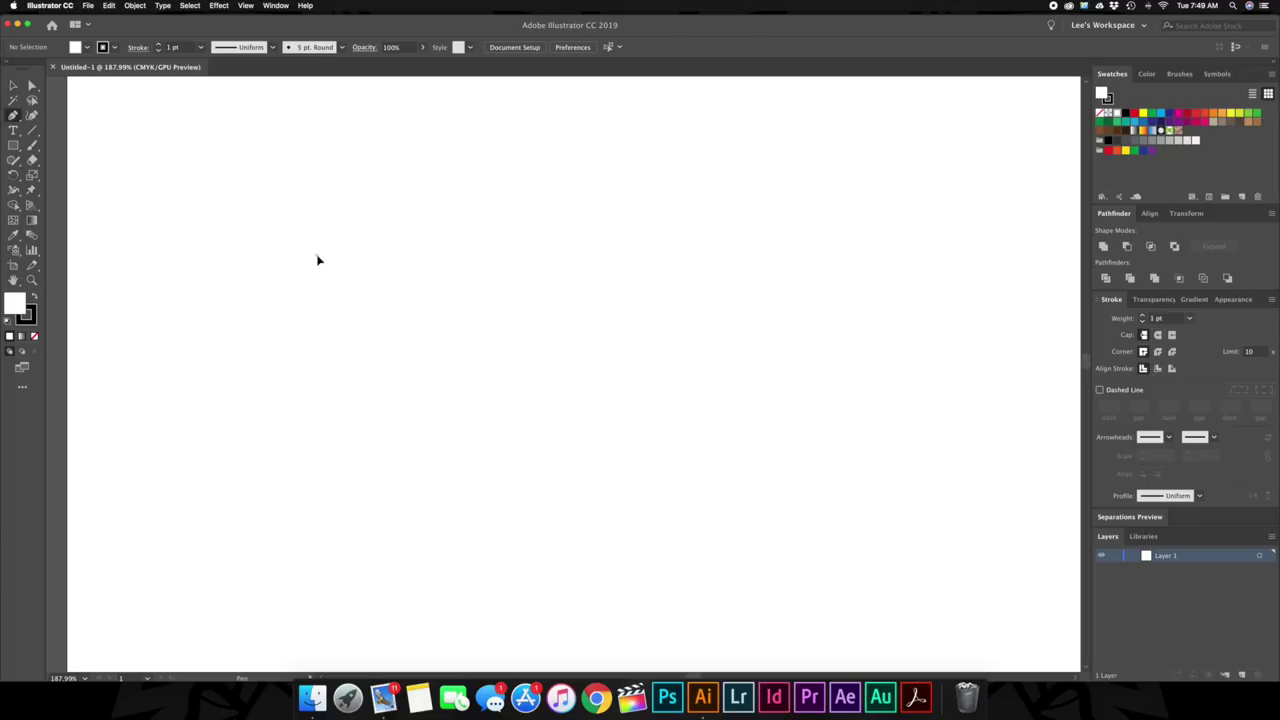
Draw a straight horizontal line near the artboard's upper left with the Pen tool
left_click_drag(318, 260, 334, 280)
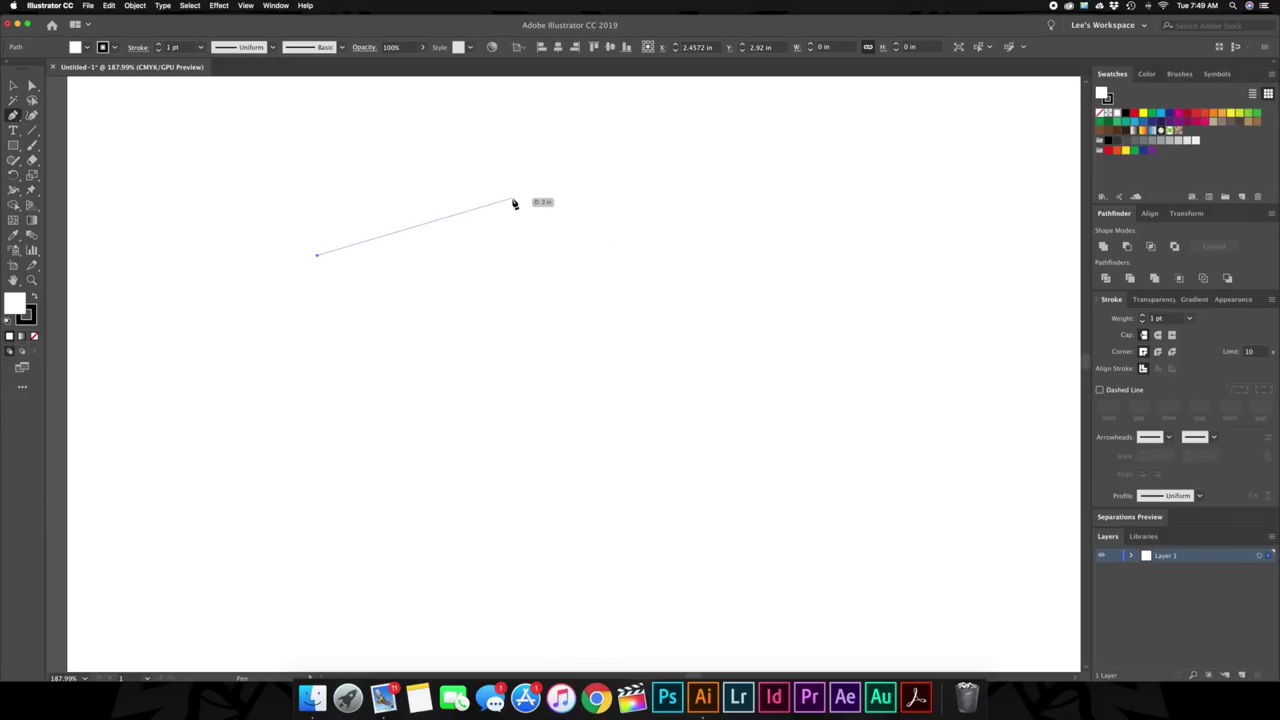
left_click(531, 257, "shift")
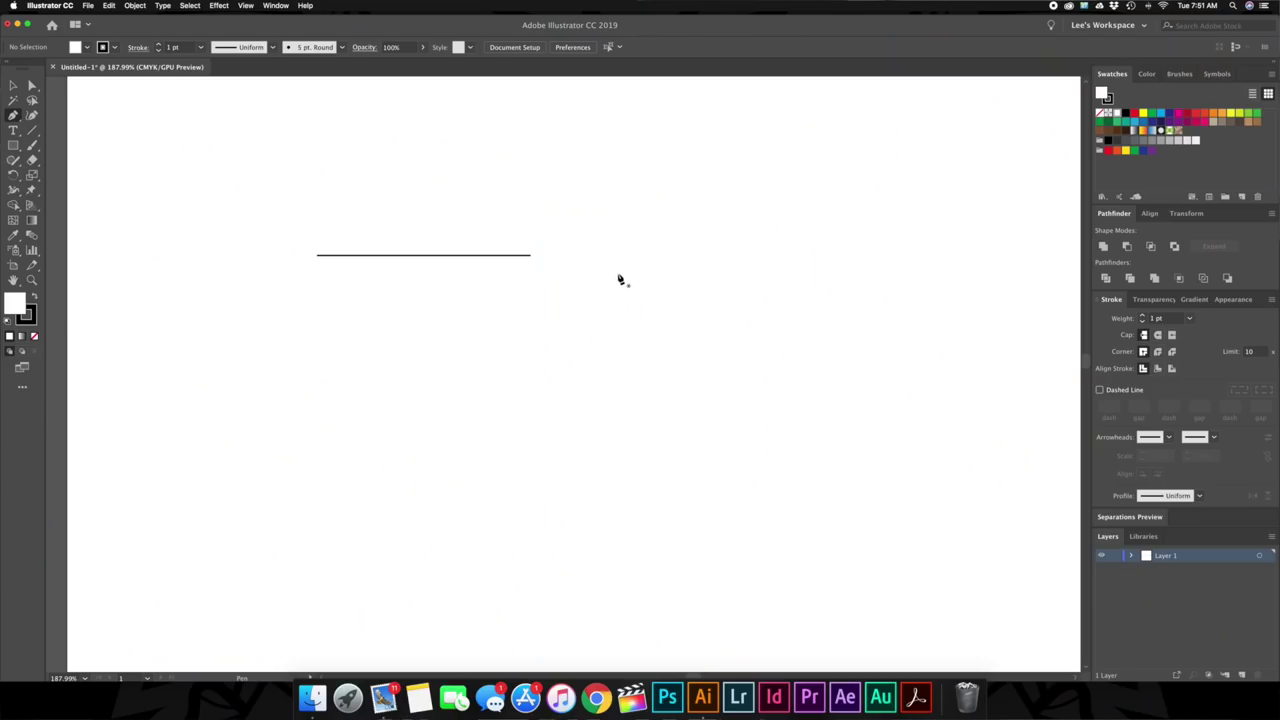
Give the horizontal line a 1.5 pt stroke and a width of 0.7 in
left_click(451, 256)
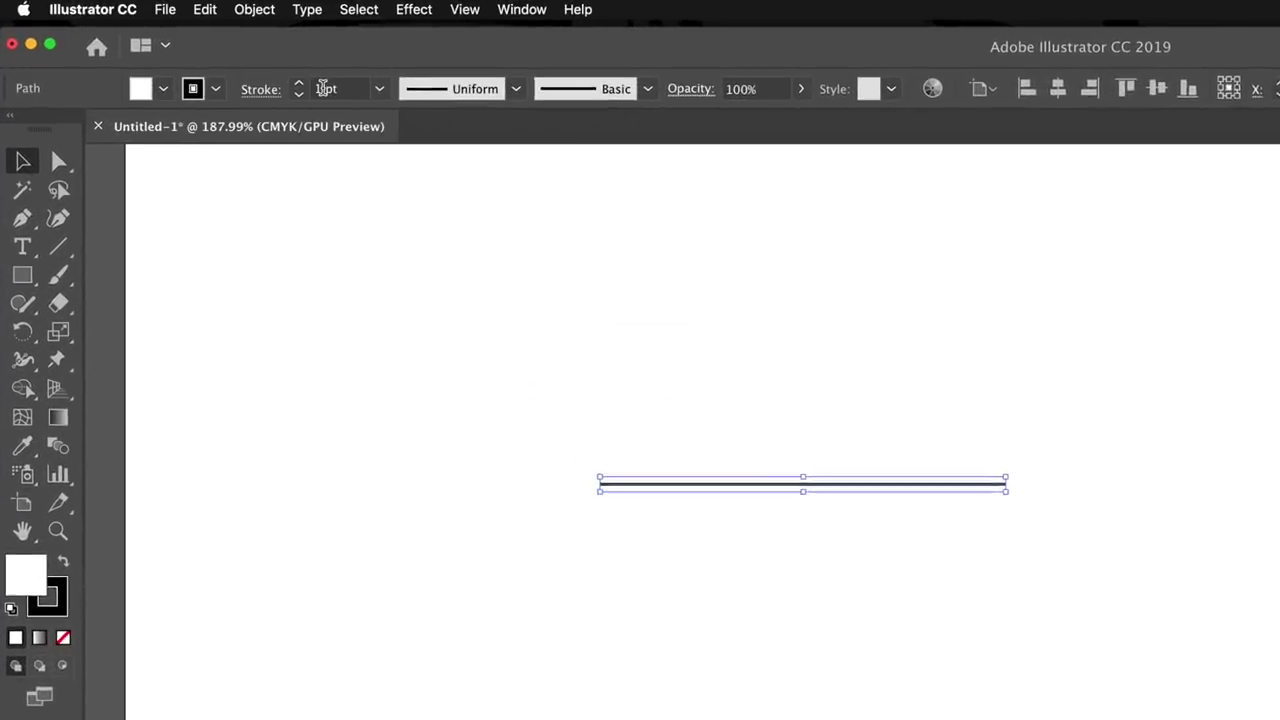
left_click(348, 95)
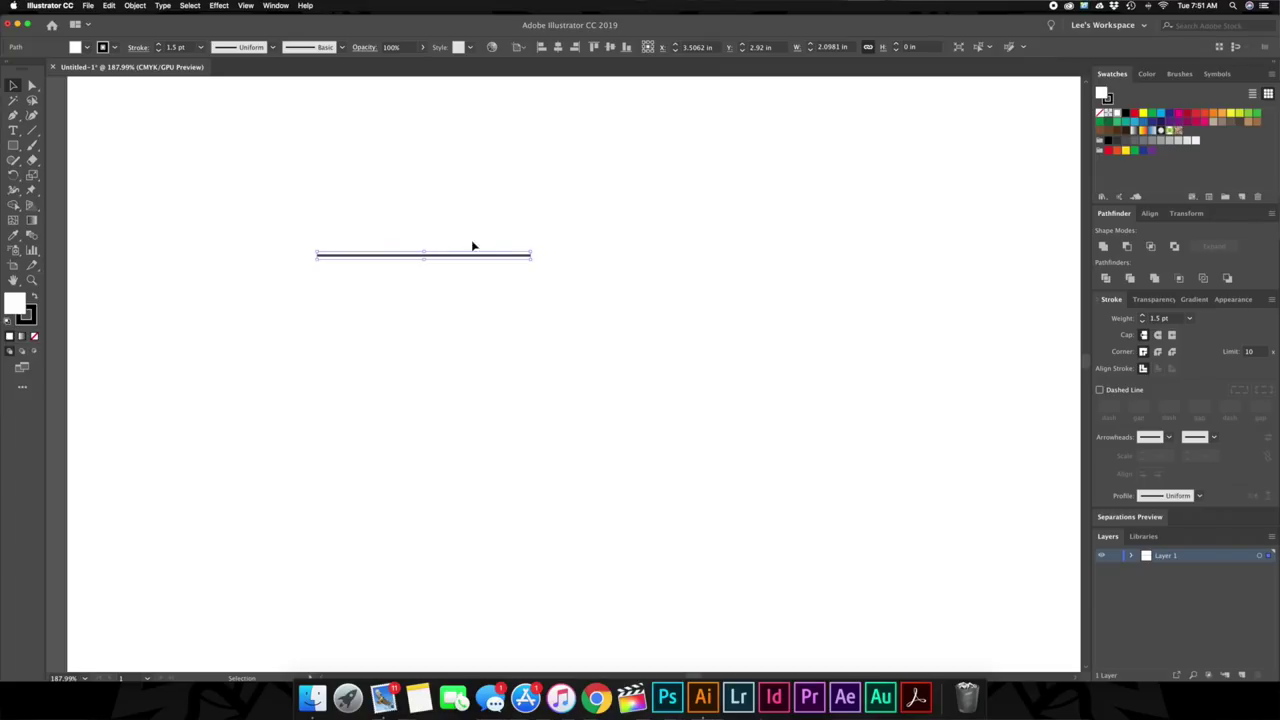
mouse_move(533, 251)
left_mouse_down()
mouse_move(677, 171)
mouse_move(678, 196)
mouse_move(544, 232)
left_mouse_up()
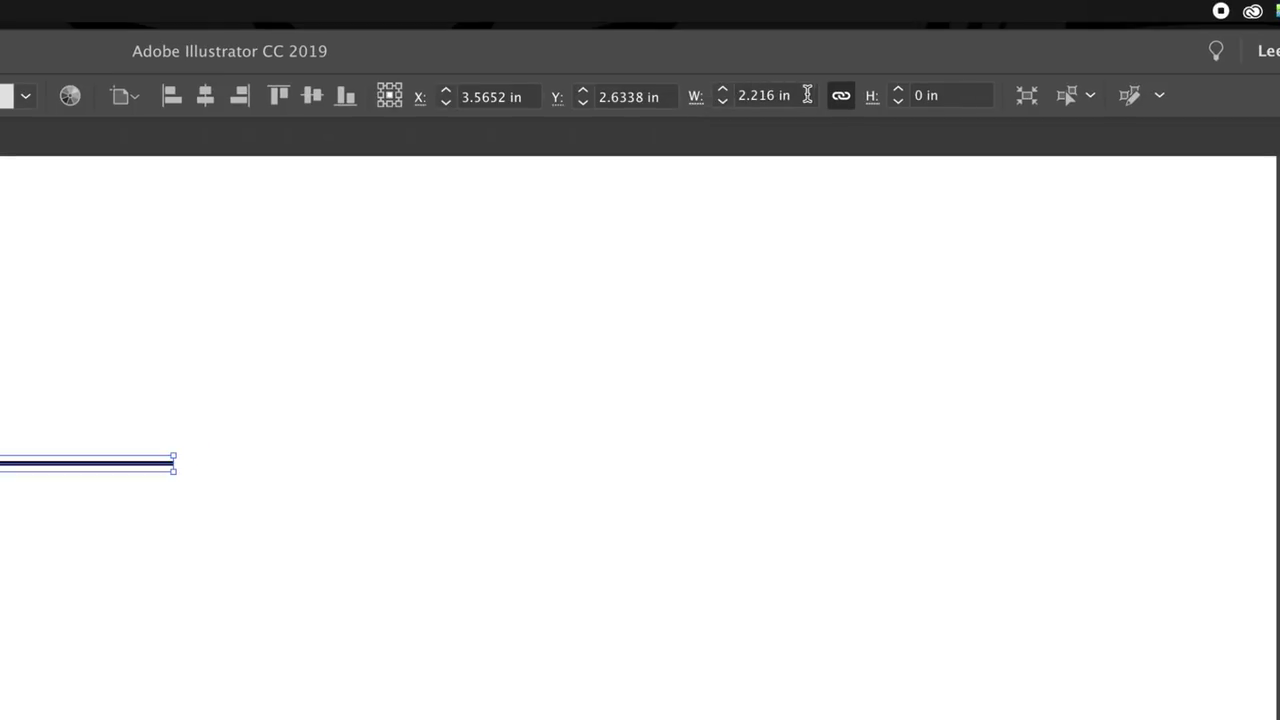
left_click(786, 93)
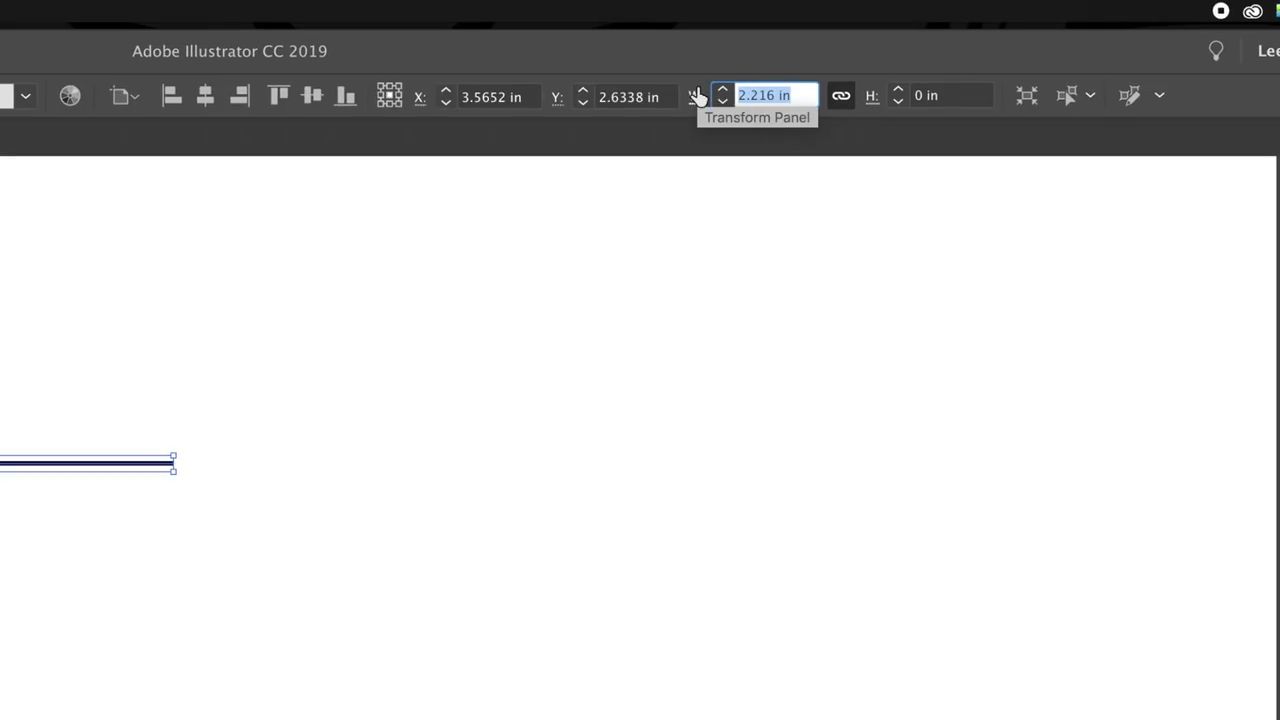
type("0.7")
key("Return")
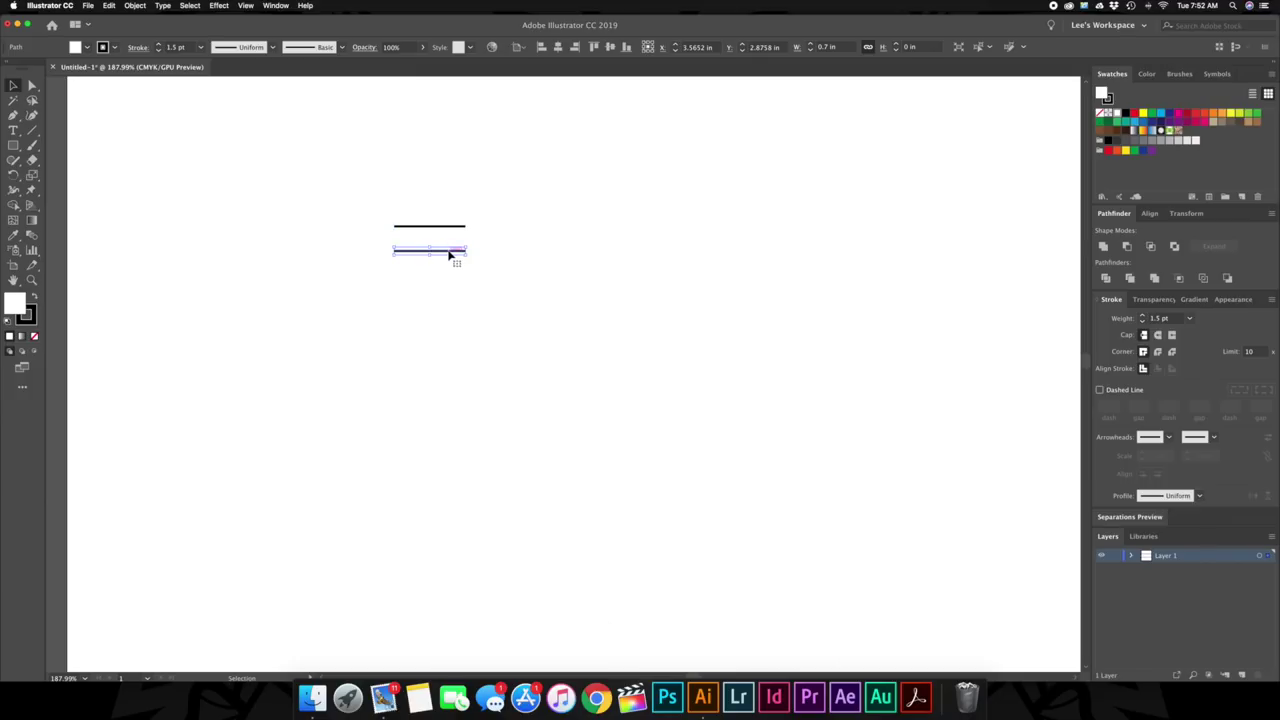
Copy the line toward the upper right and select the lower line
left_click_drag(449, 256, 846, 162)
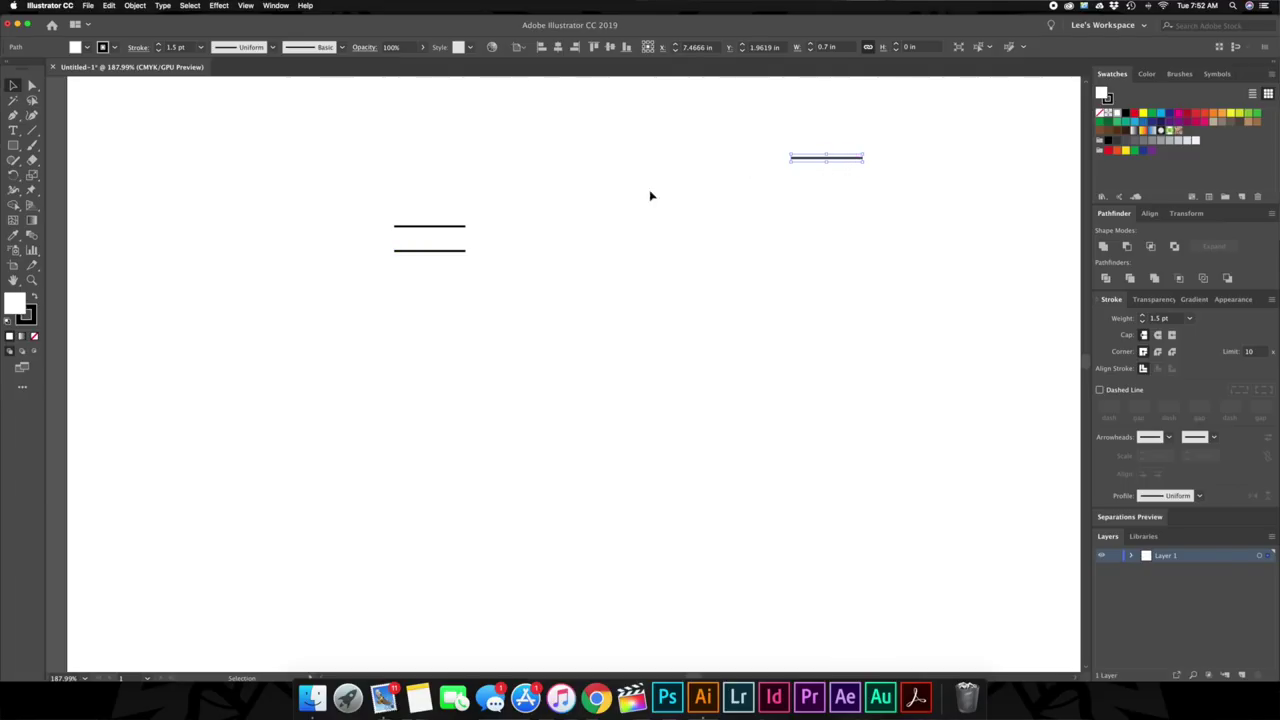
left_click(441, 252)
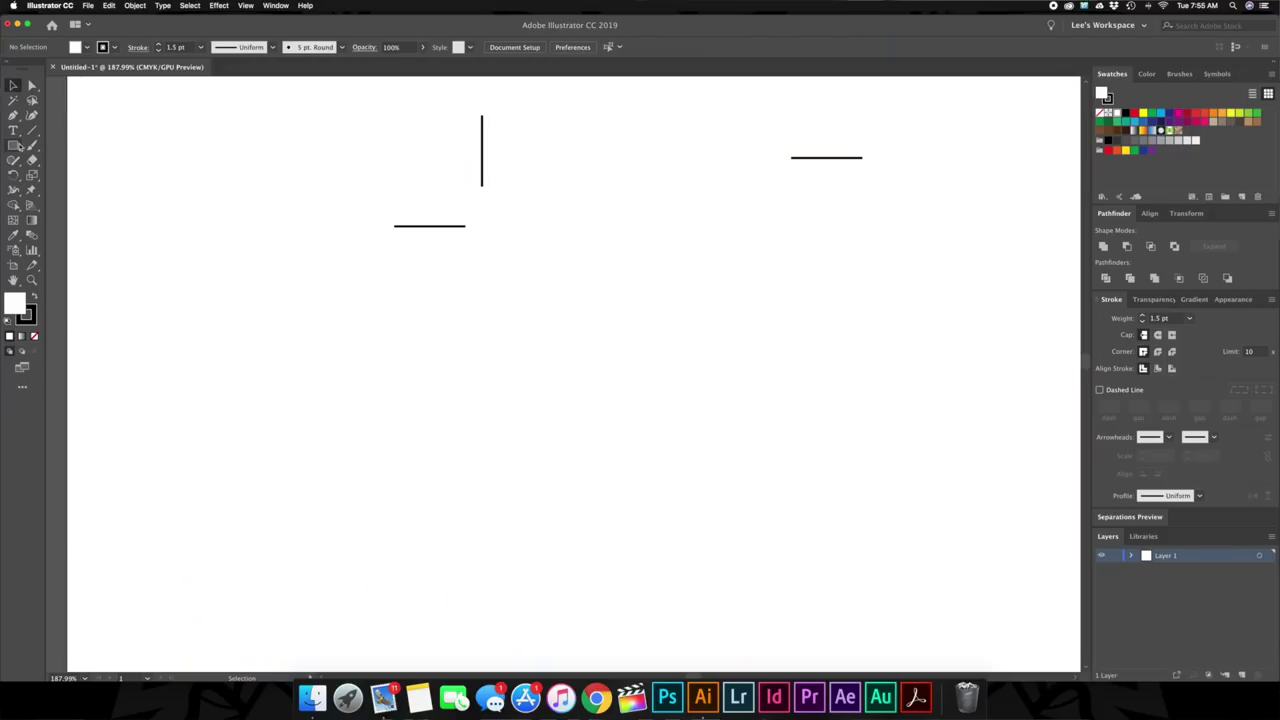
Draw a rectangle below the lines and remove its fill
left_click_drag(237, 249, 359, 321)
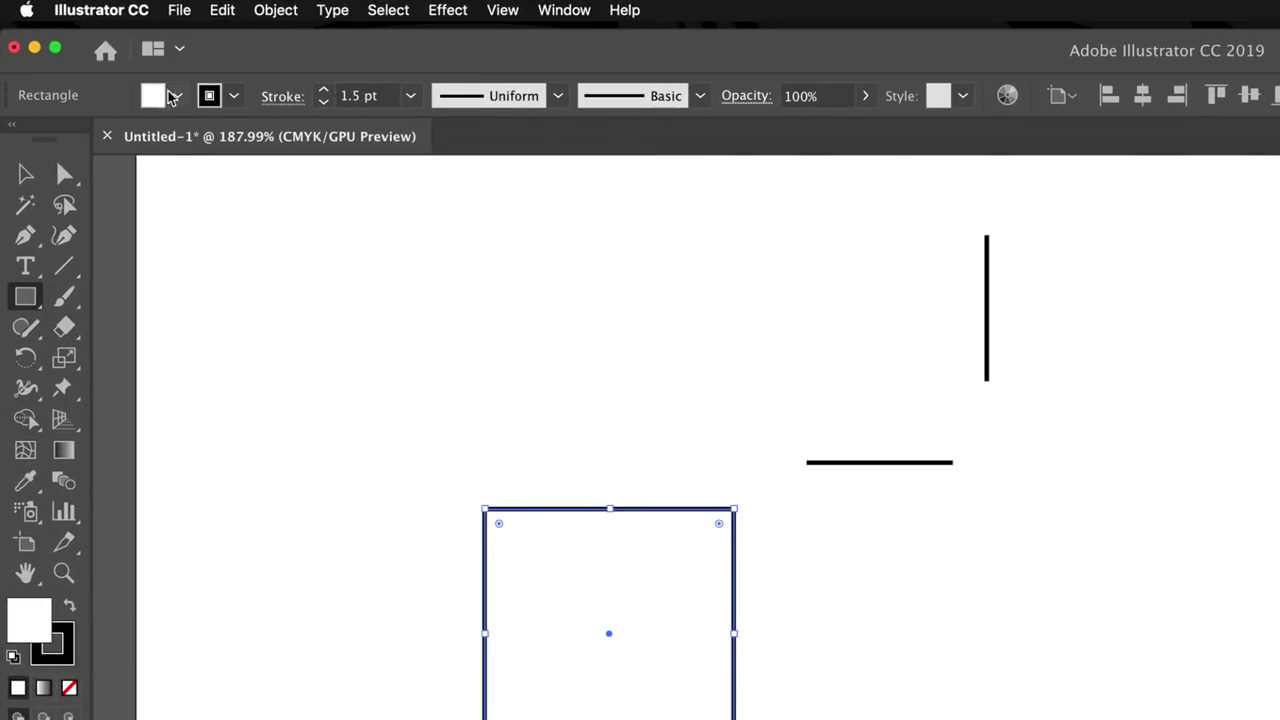
left_click(177, 96)
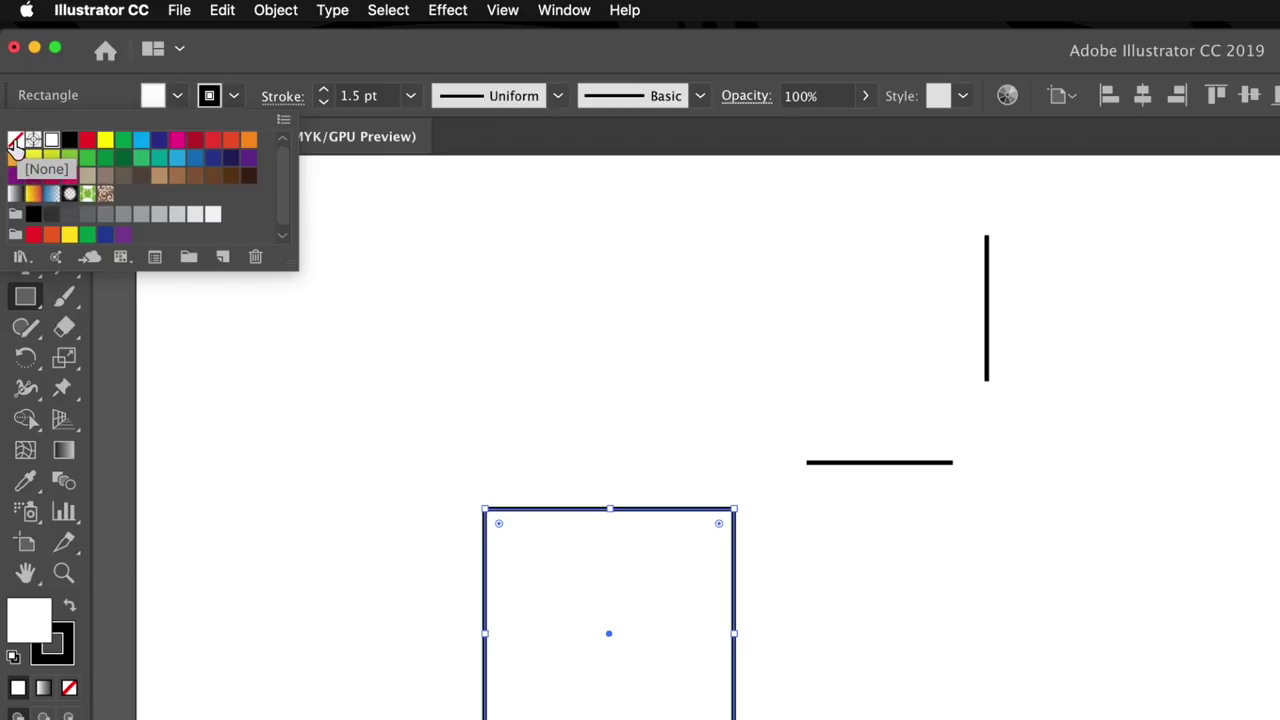
left_click(16, 141)
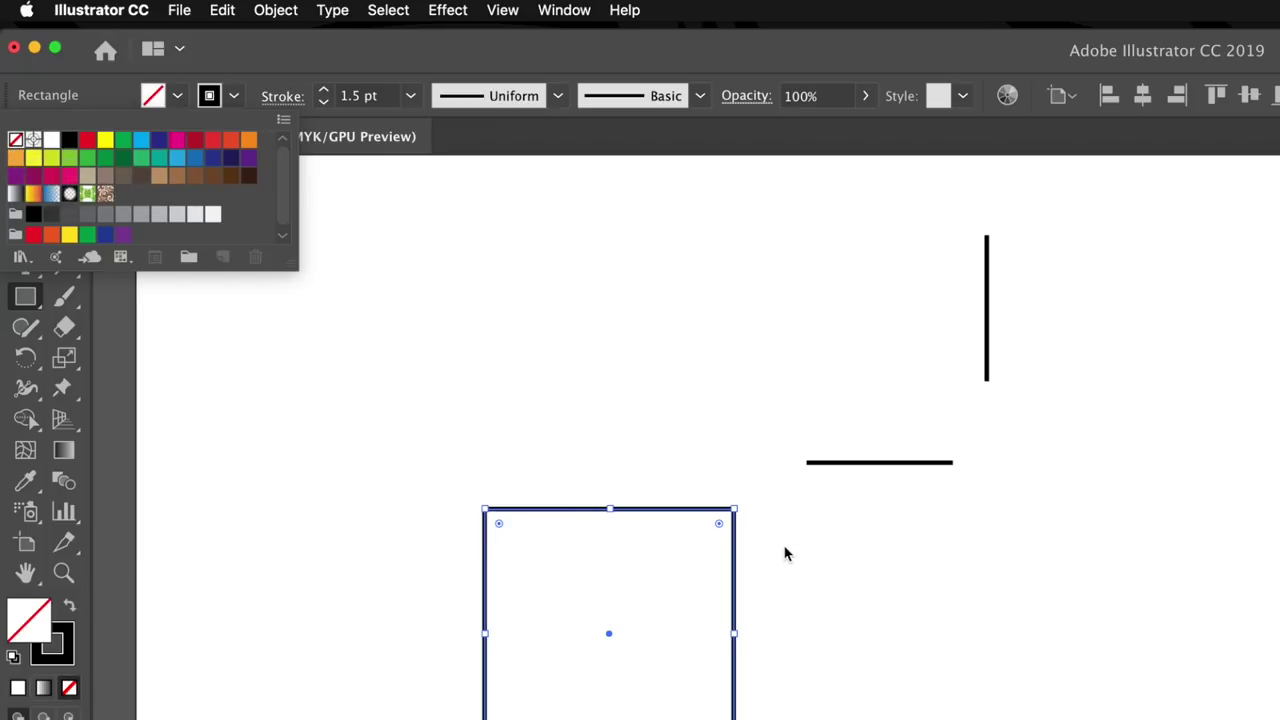
Resize the rectangle to a 0.4 × 0.4 in square
key("v")
left_click(874, 579)
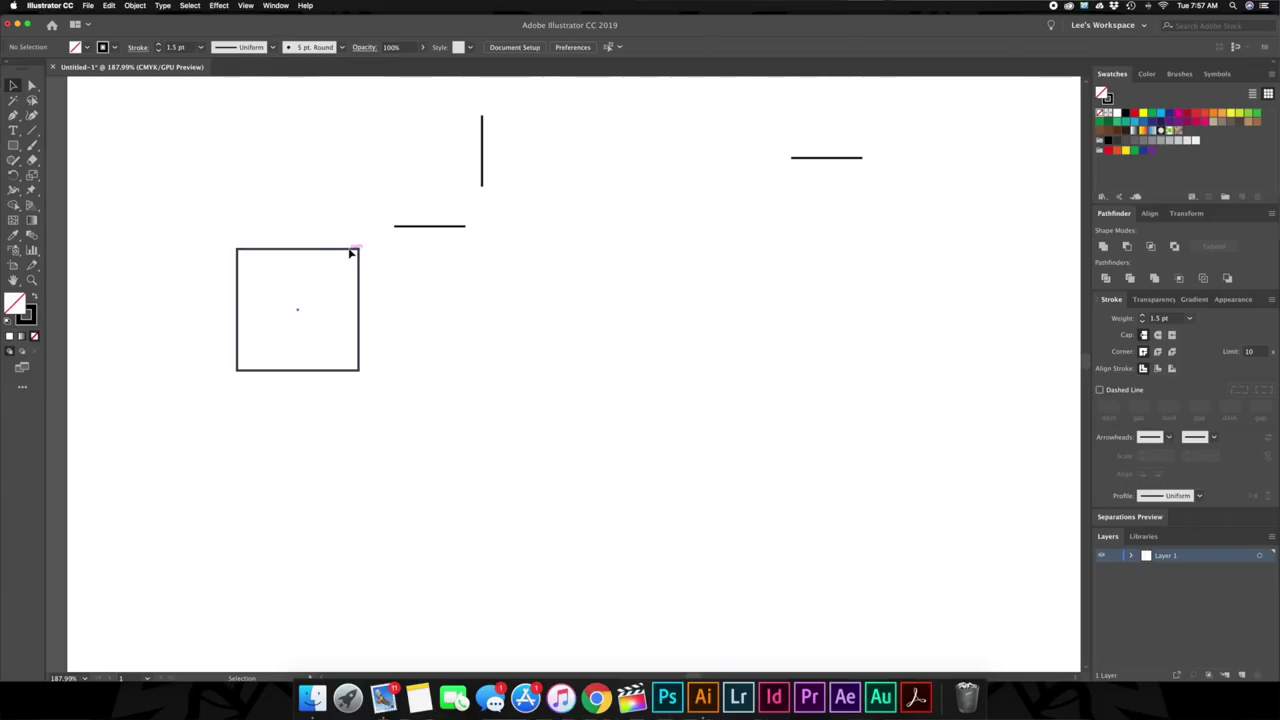
left_click(351, 253)
mouse_move(357, 250)
left_mouse_down()
mouse_move(418, 203)
mouse_move(538, 164)
mouse_move(543, 356)
mouse_move(626, 196)
mouse_move(494, 162)
mouse_move(419, 241)
mouse_move(409, 224)
mouse_move(360, 250)
left_mouse_up()
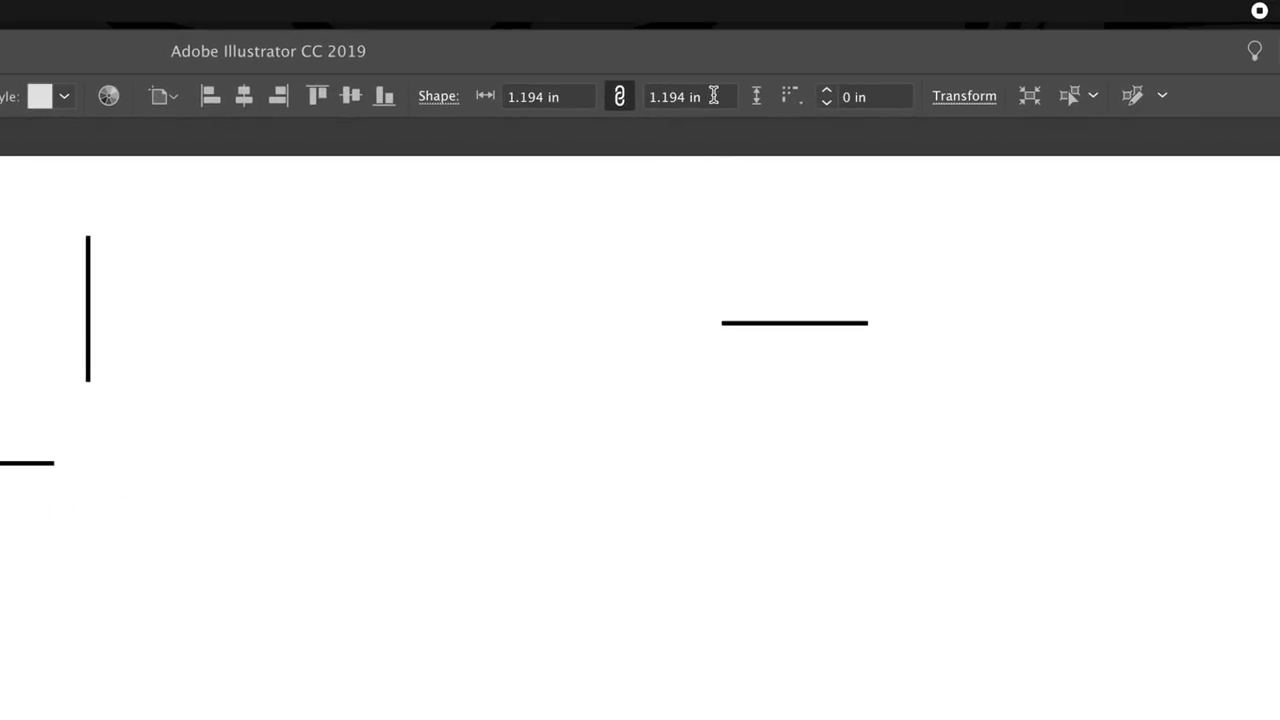
left_click(713, 95)
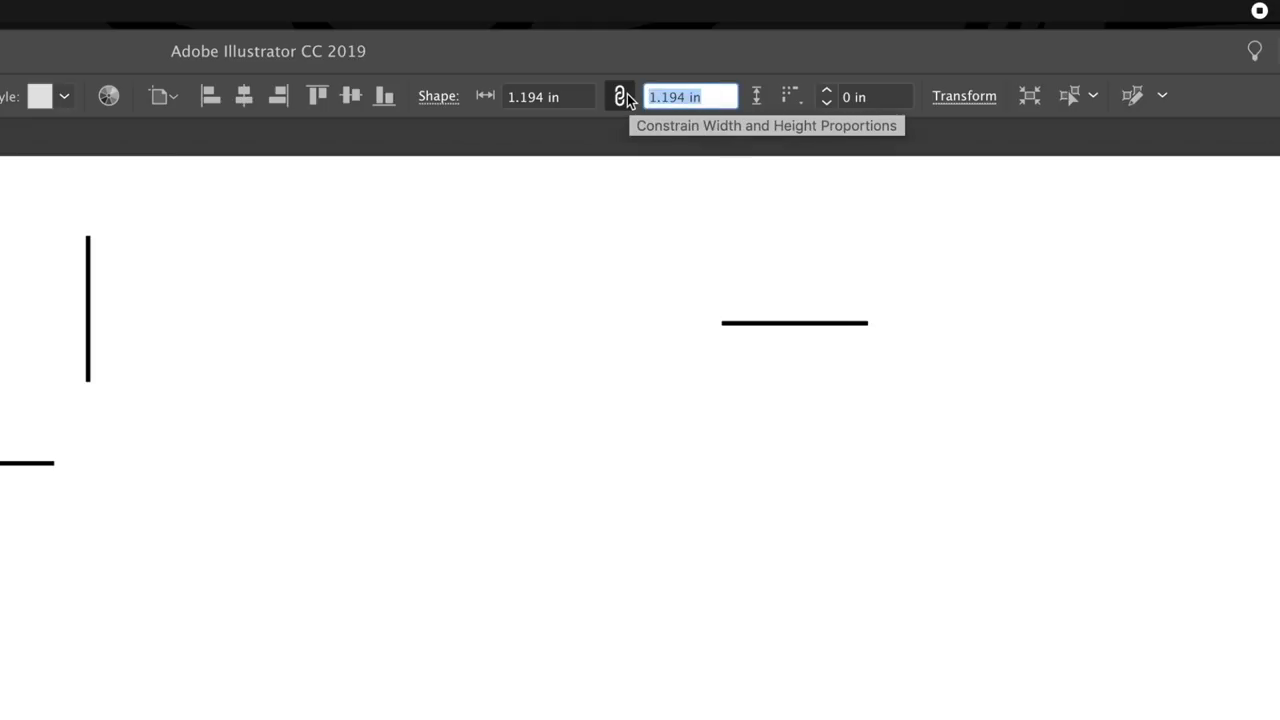
type("0.4")
key("Return")
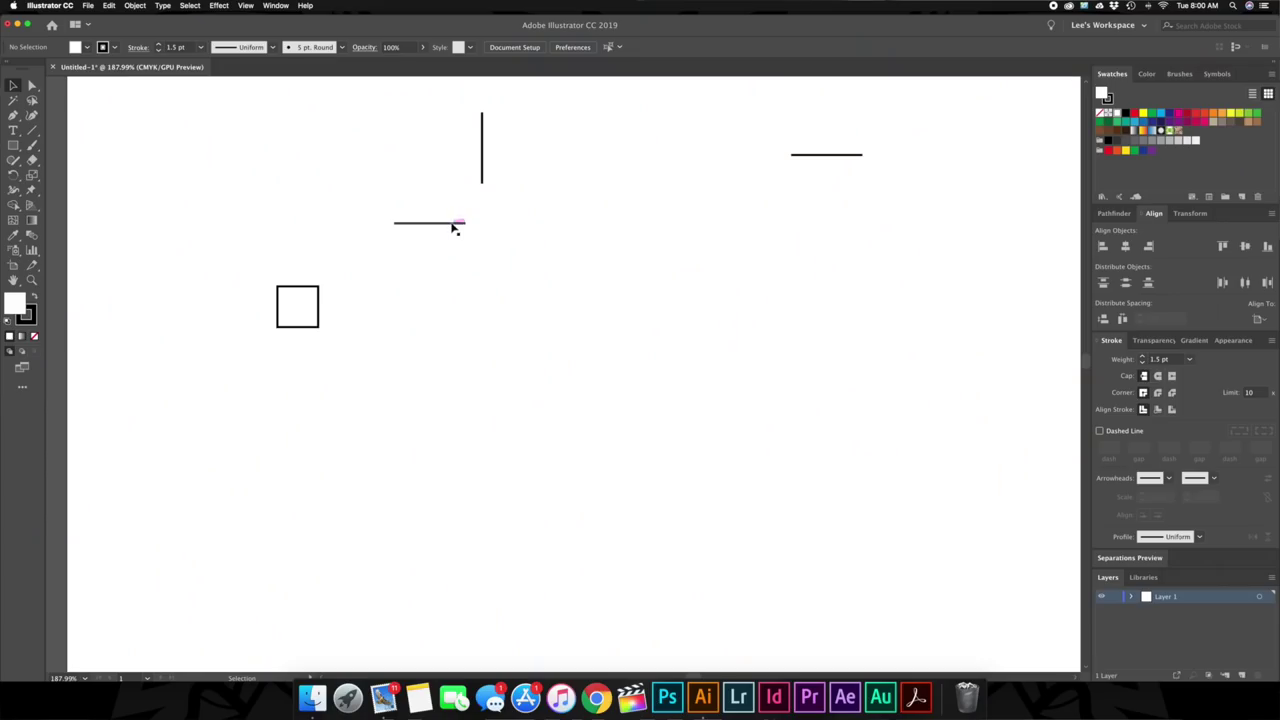
Gather the horizontal line, vertical line and square together and select all three
left_click_drag(453, 227, 307, 311)
left_click_drag(482, 155, 404, 178)
left_click_drag(290, 320, 494, 373)
left_click(395, 383)
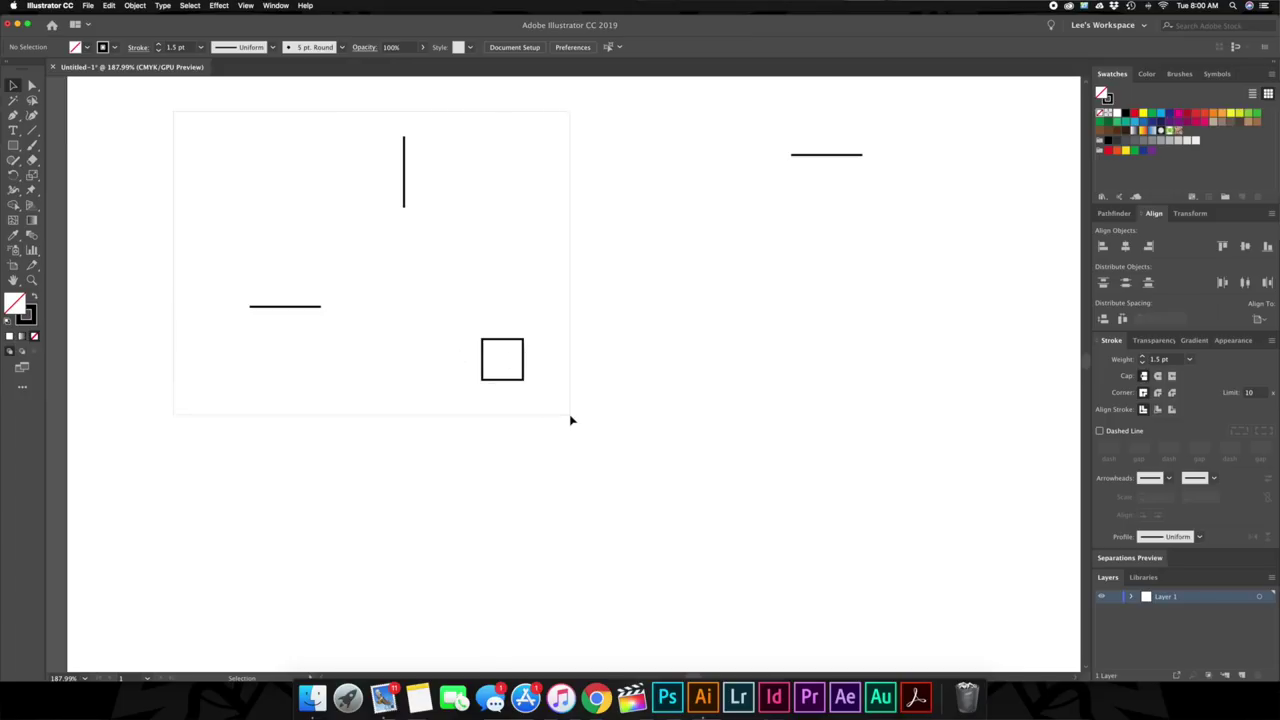
left_click_drag(589, 427, 589, 426)
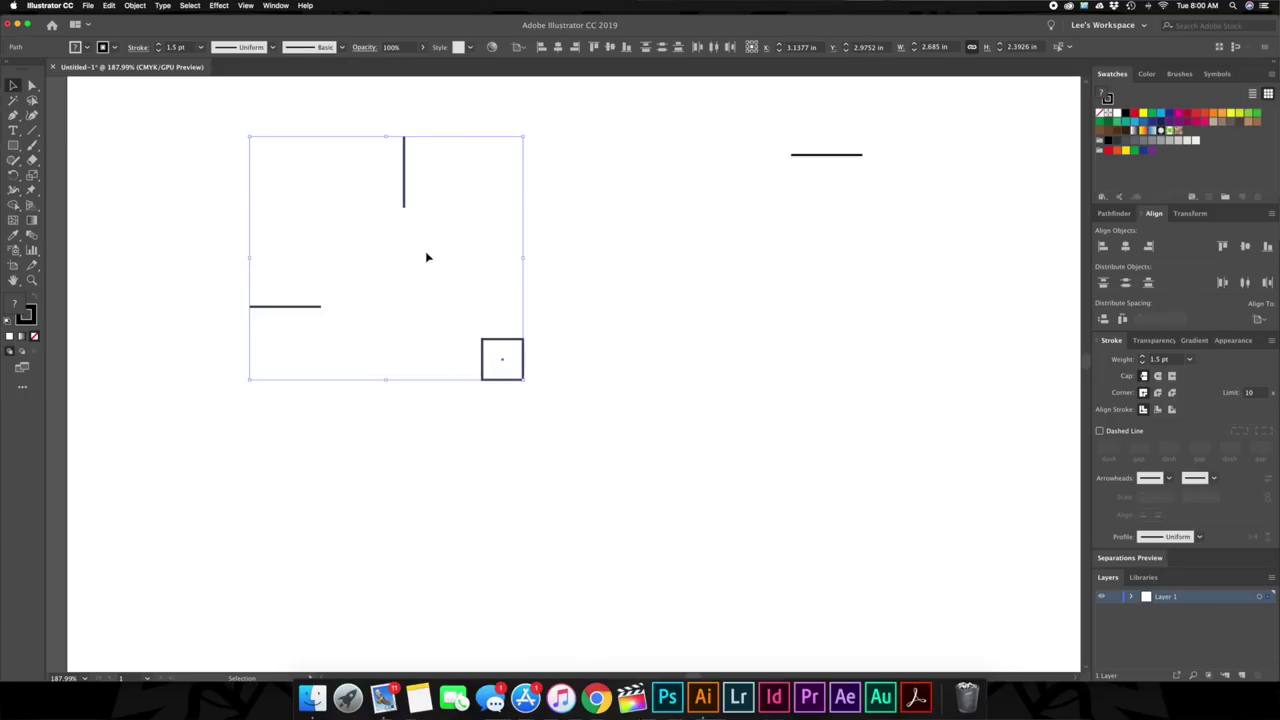
Align to Selection, then centre the pieces horizontally and vertically
left_click(520, 48)
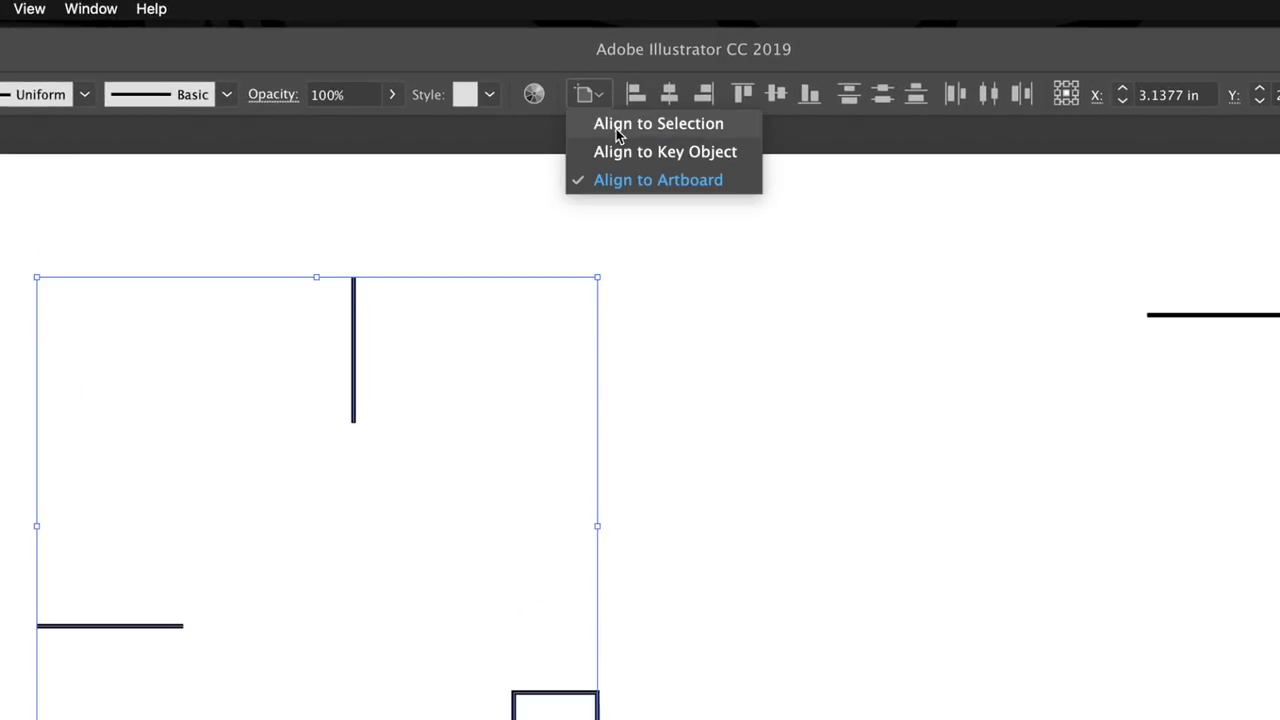
left_click(616, 129)
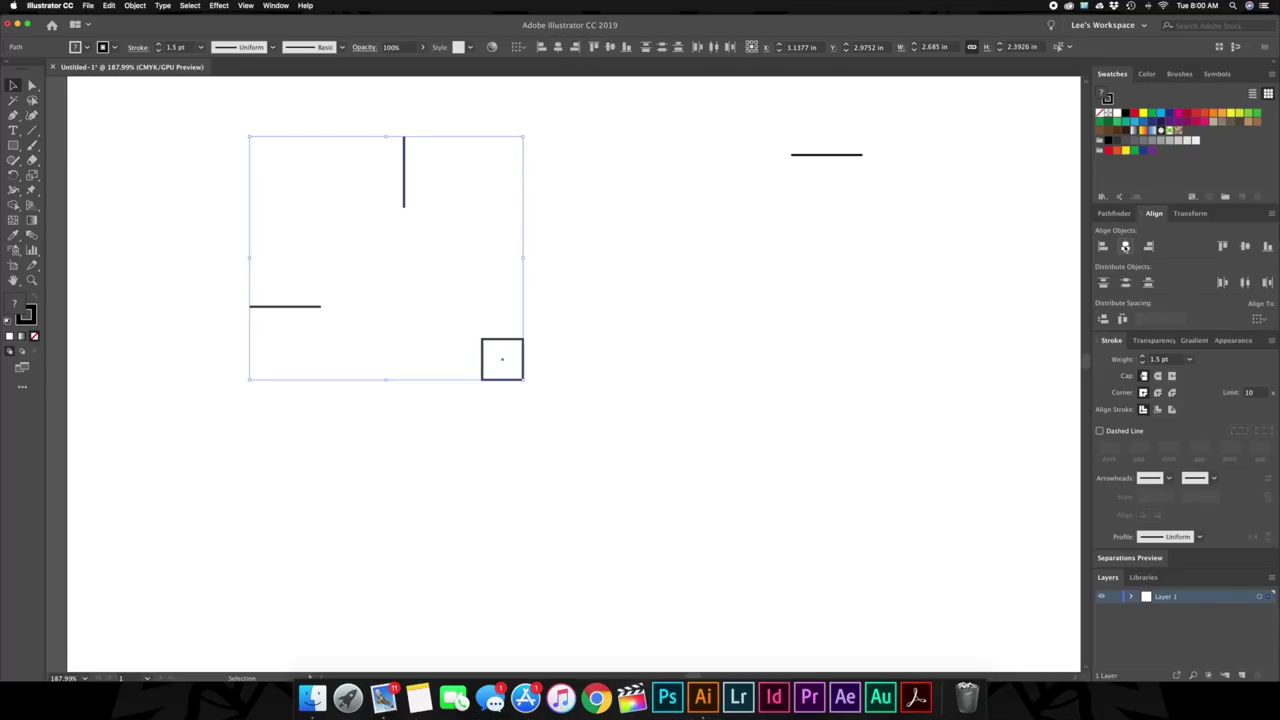
left_click(1125, 247)
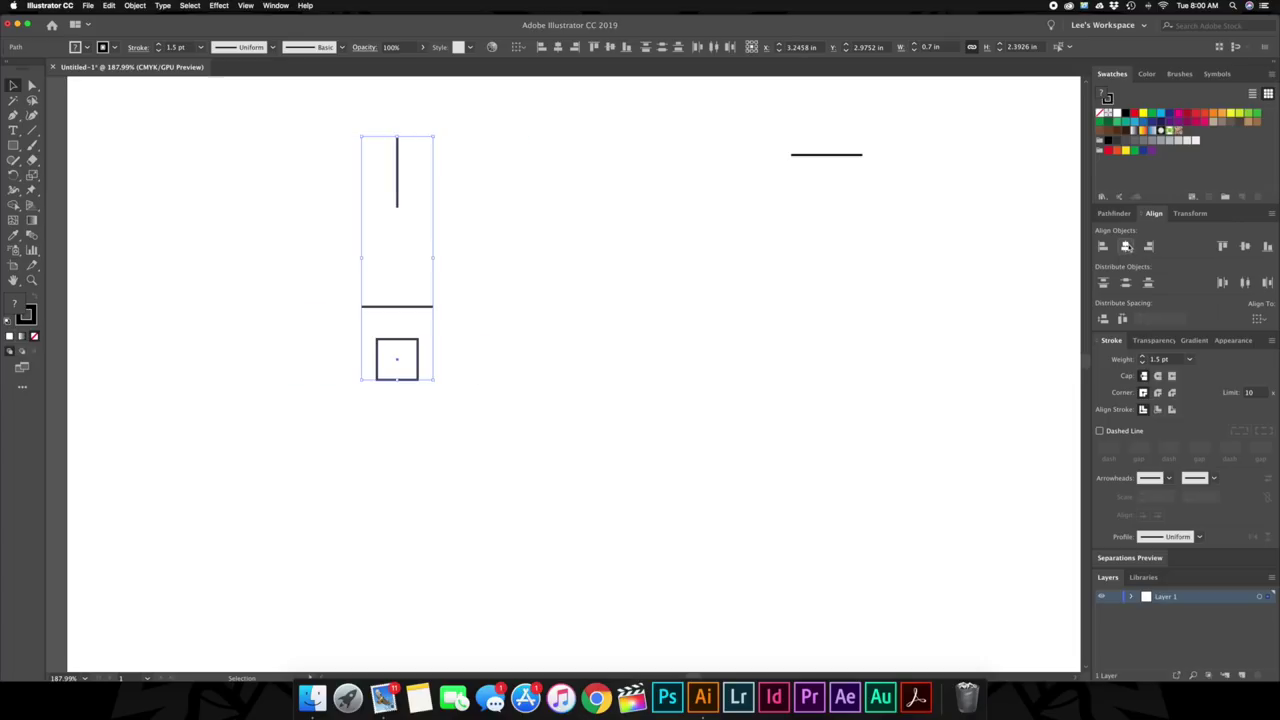
left_click(1245, 247)
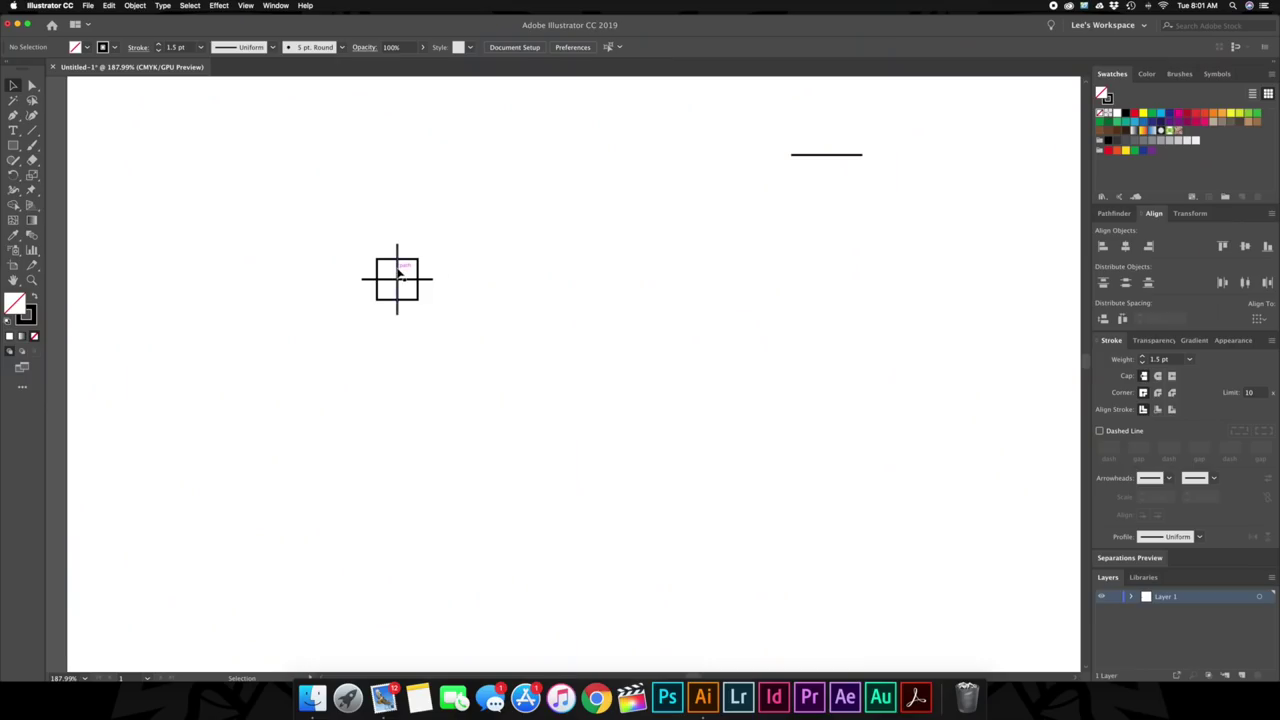
Reselect both lines and the square, centre them on both axes, and group them
left_click_drag(398, 272, 428, 290)
left_click(502, 256)
left_click_drag(500, 200, 366, 338)
left_click(1125, 246)
left_click(1245, 246)
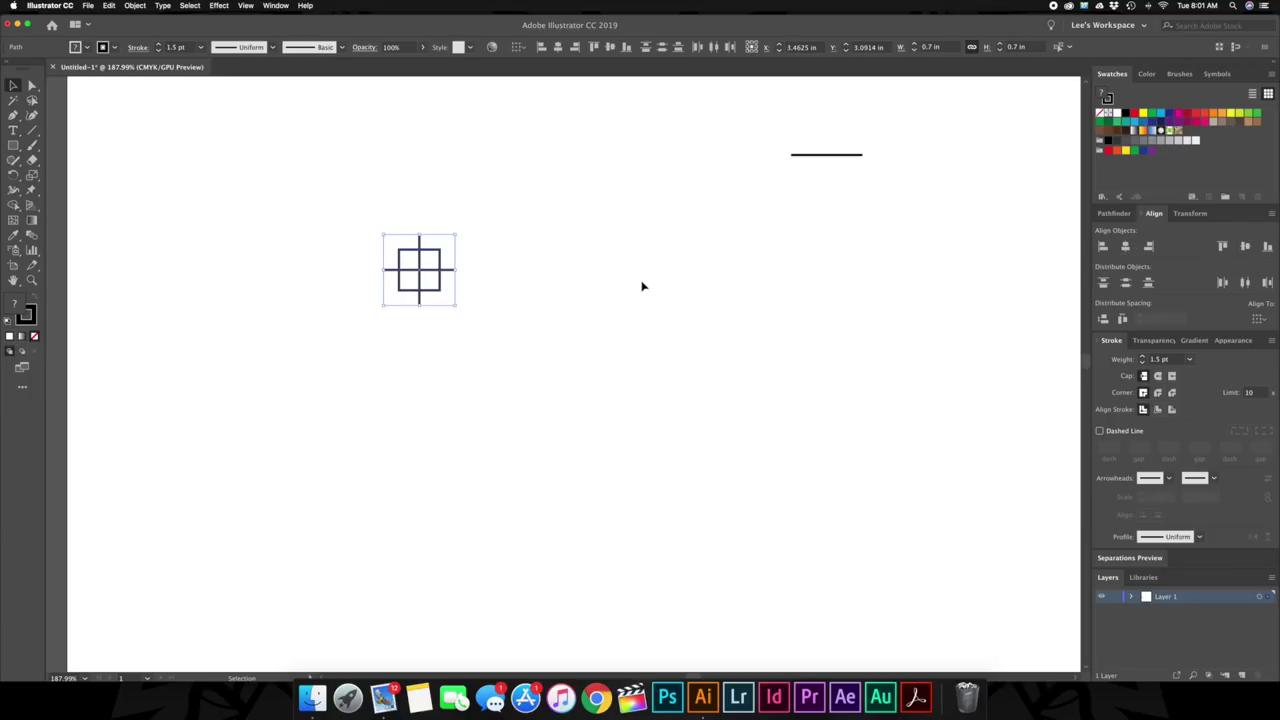
left_click(458, 268)
left_click(451, 268)
left_click(443, 283)
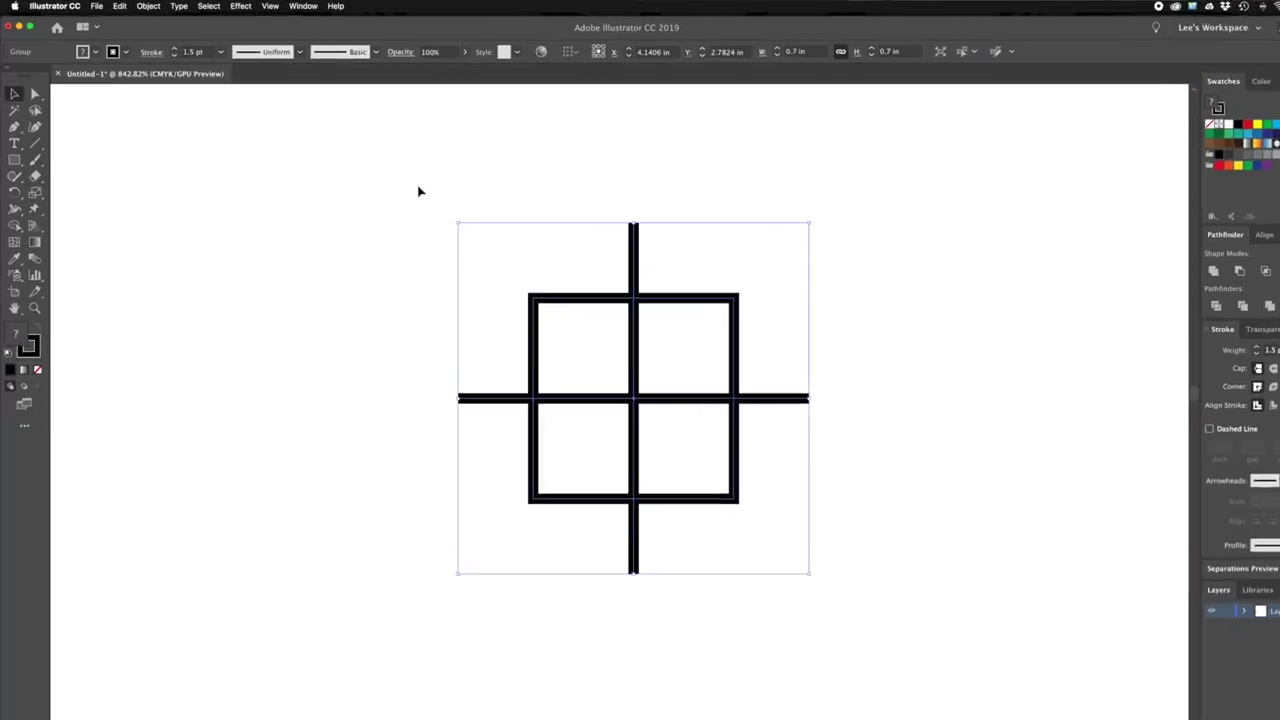
Expand the crosshair's fill and stroke, then Unite the outlines in Pathfinder
left_click(138, 5)
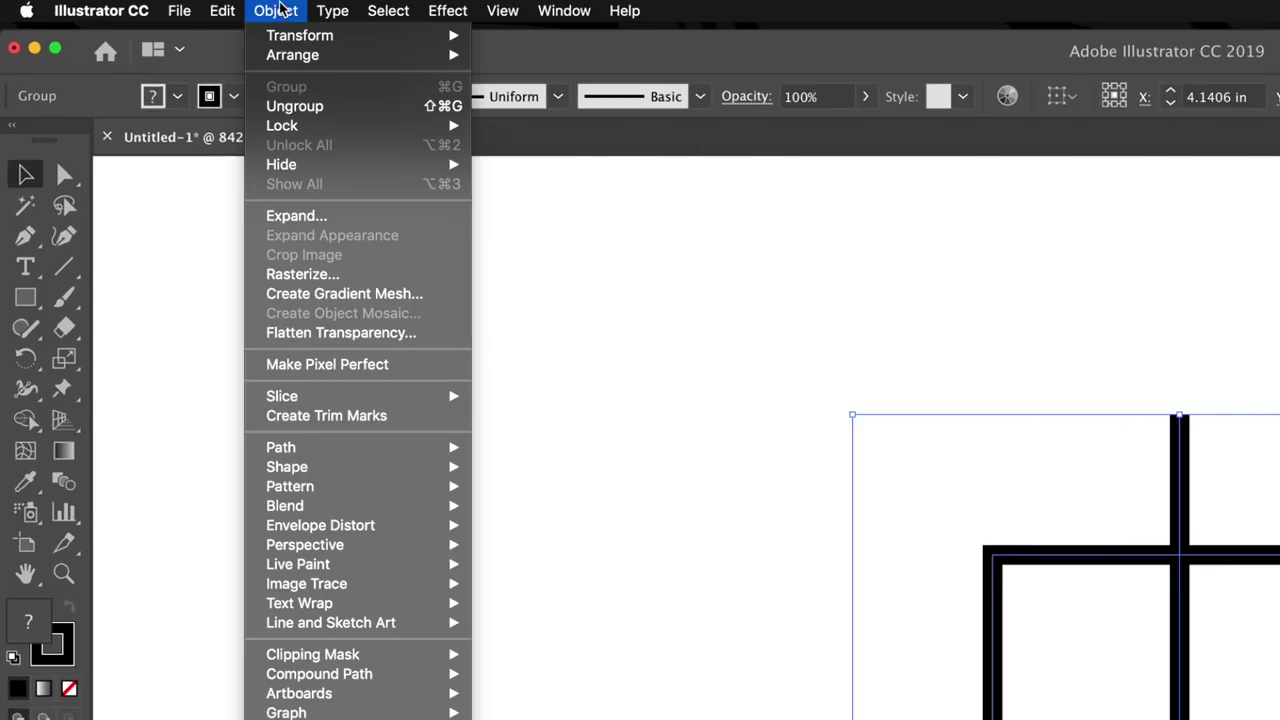
left_click(335, 216)
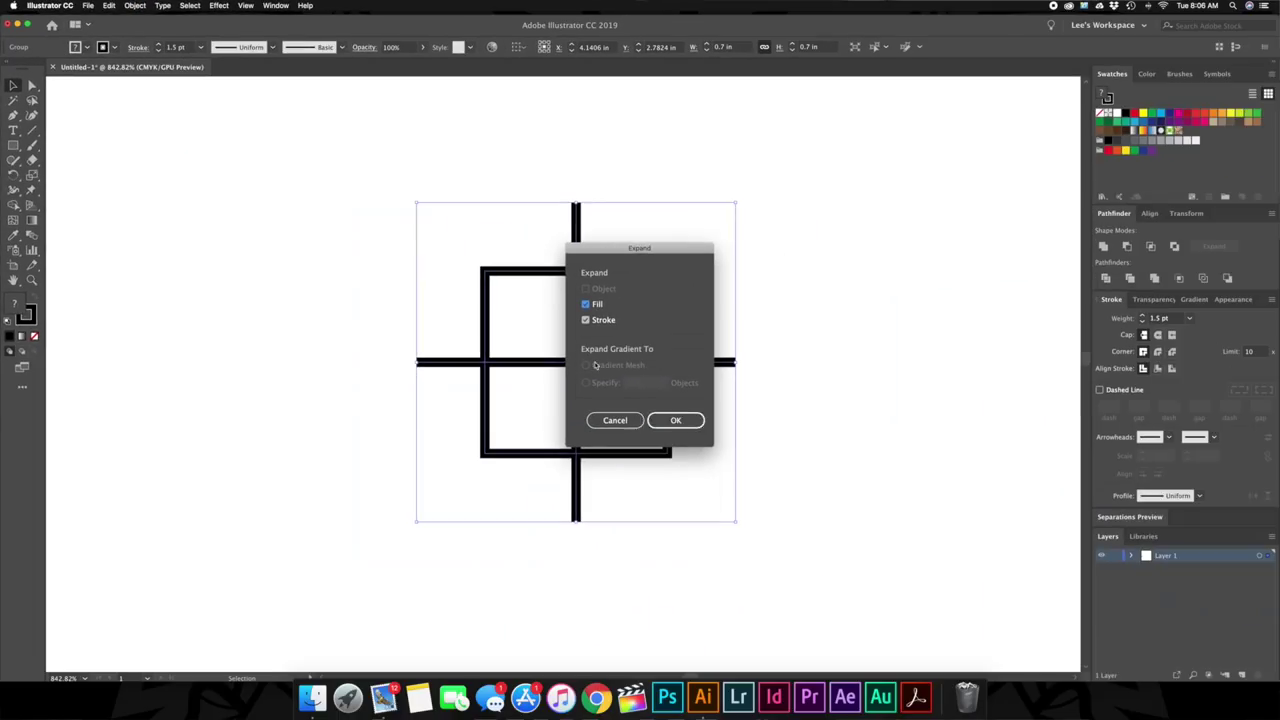
left_click(675, 420)
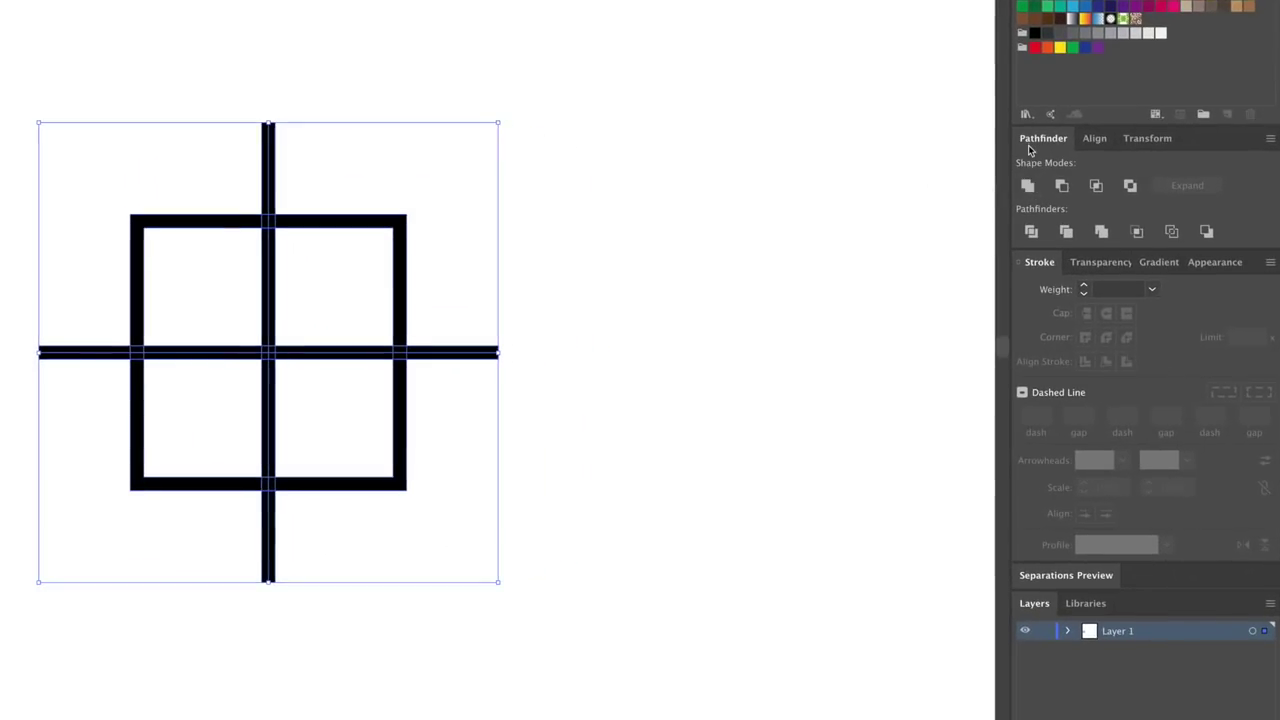
left_click(1027, 185)
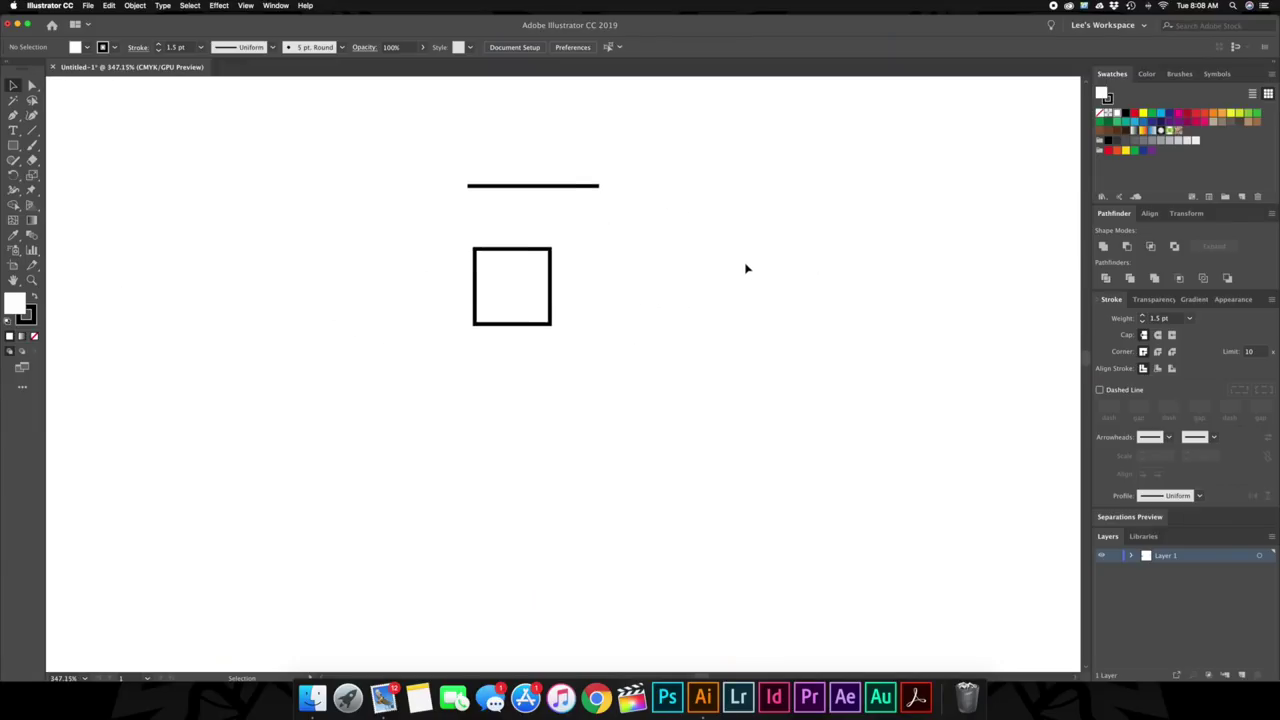
scroll(746, 266, "up", 2)
scroll(465, 166, "down", 1)
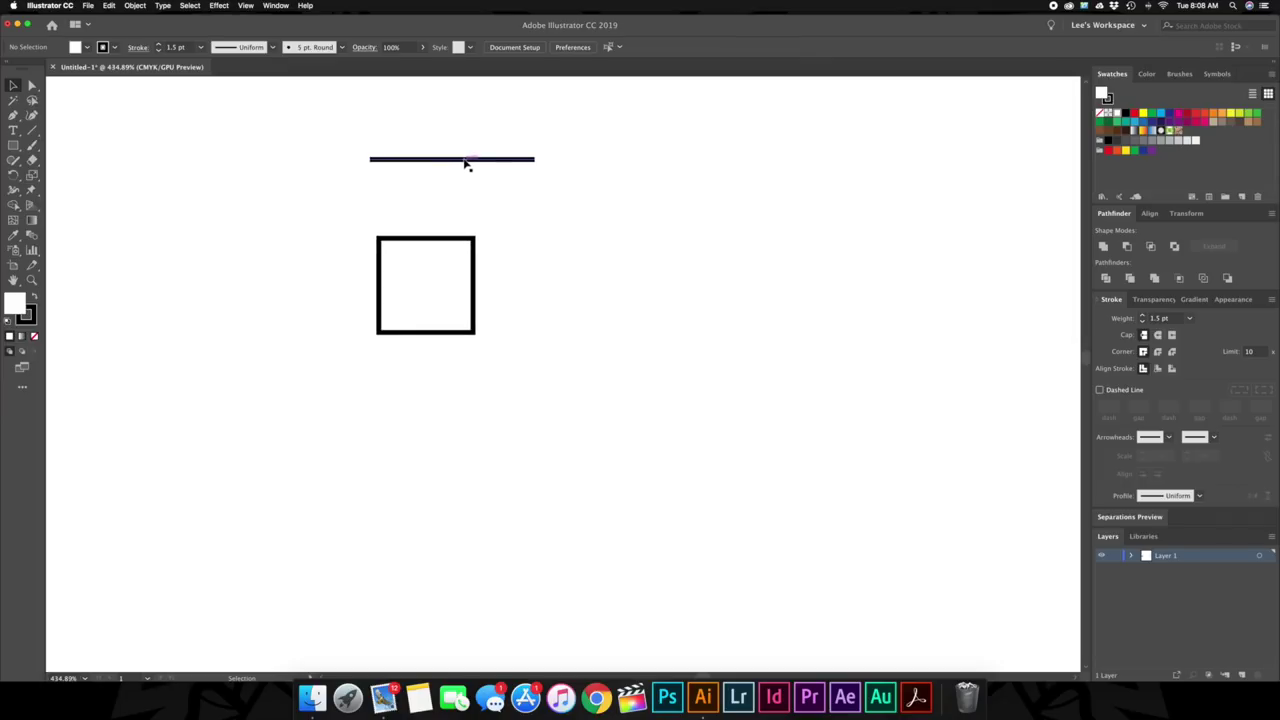
Copy the short line beside the square and rotate the copy to vertical
left_click(465, 160)
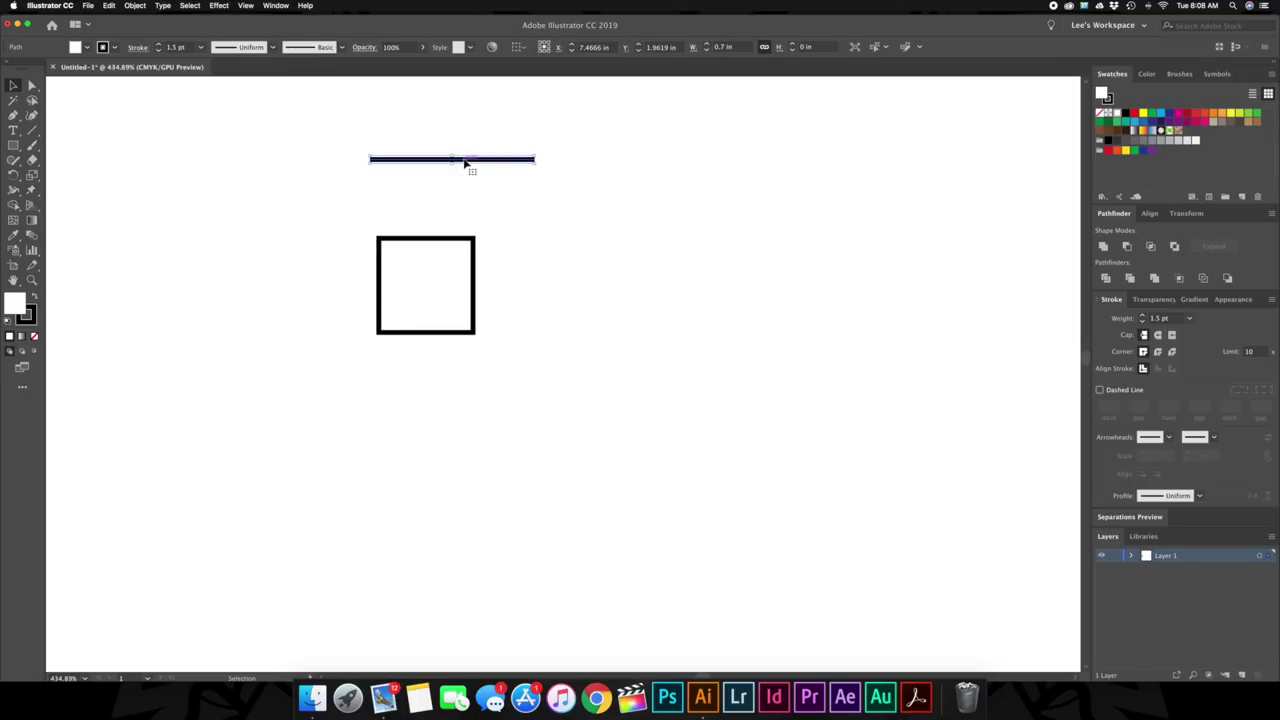
left_click_drag(465, 161, 607, 251)
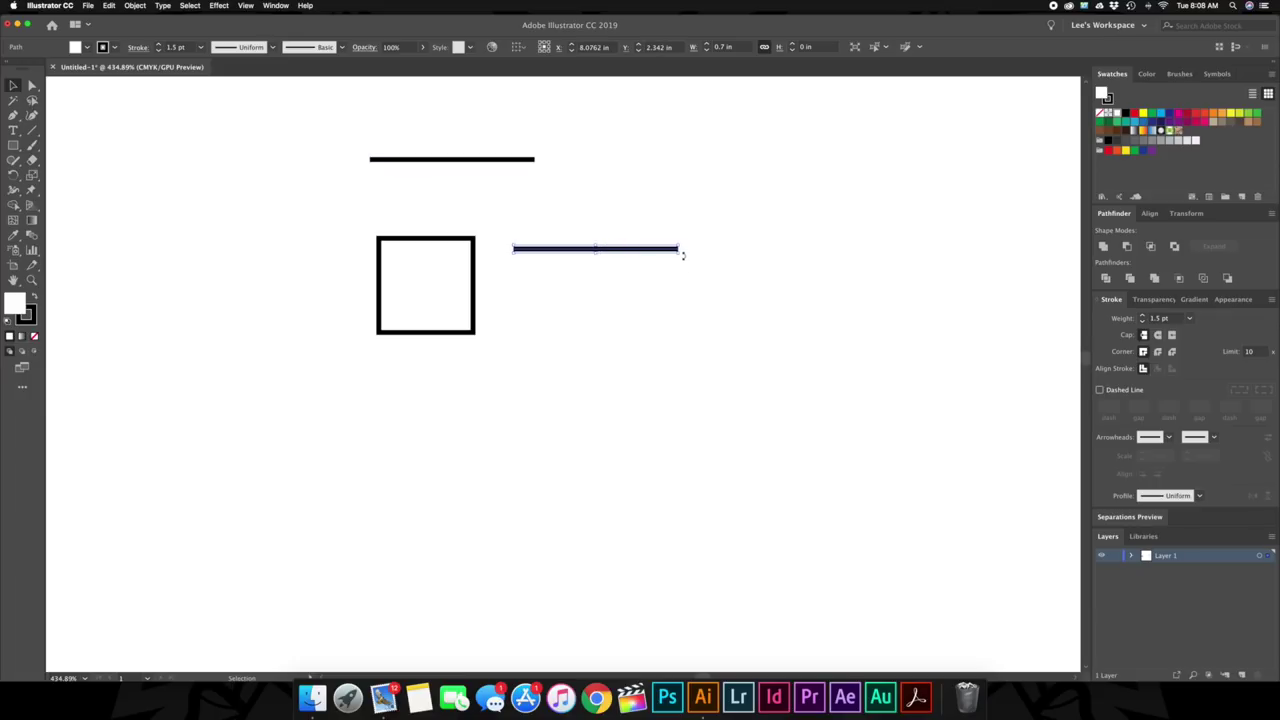
left_click_drag(683, 254, 596, 308)
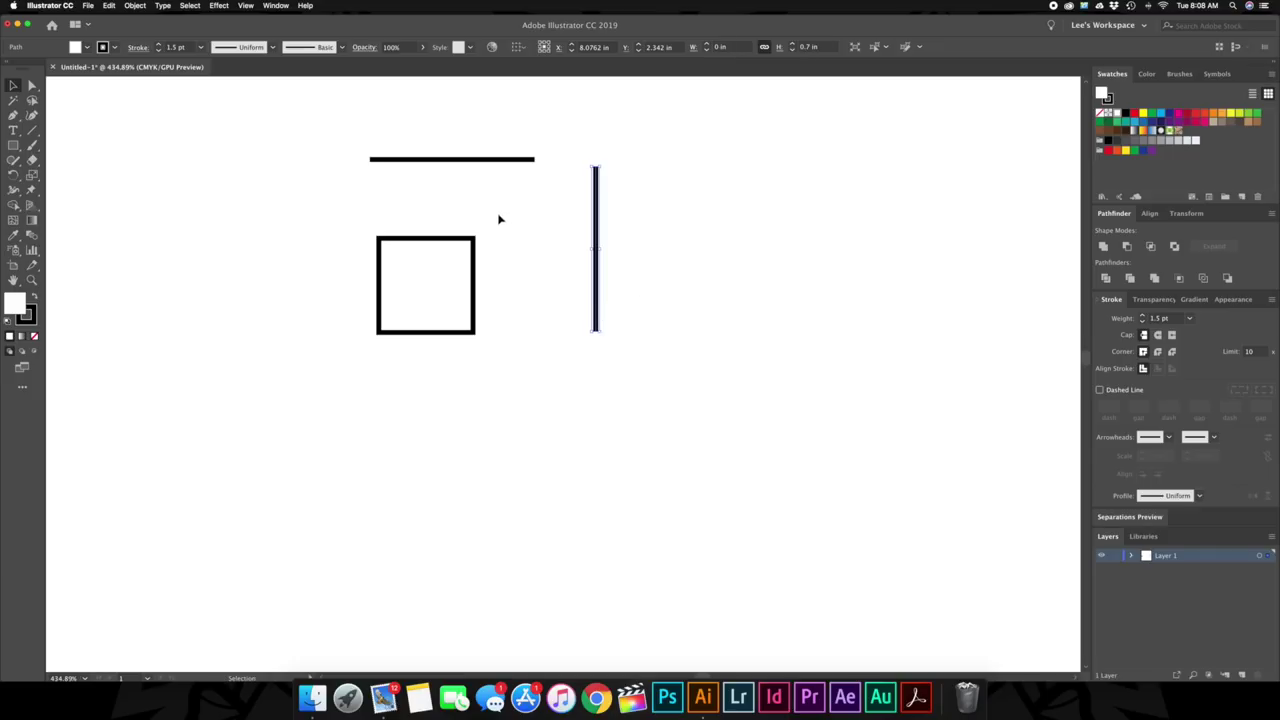
Move the horizontal line up and set its width to 2.5 in
left_click_drag(479, 161, 508, 133)
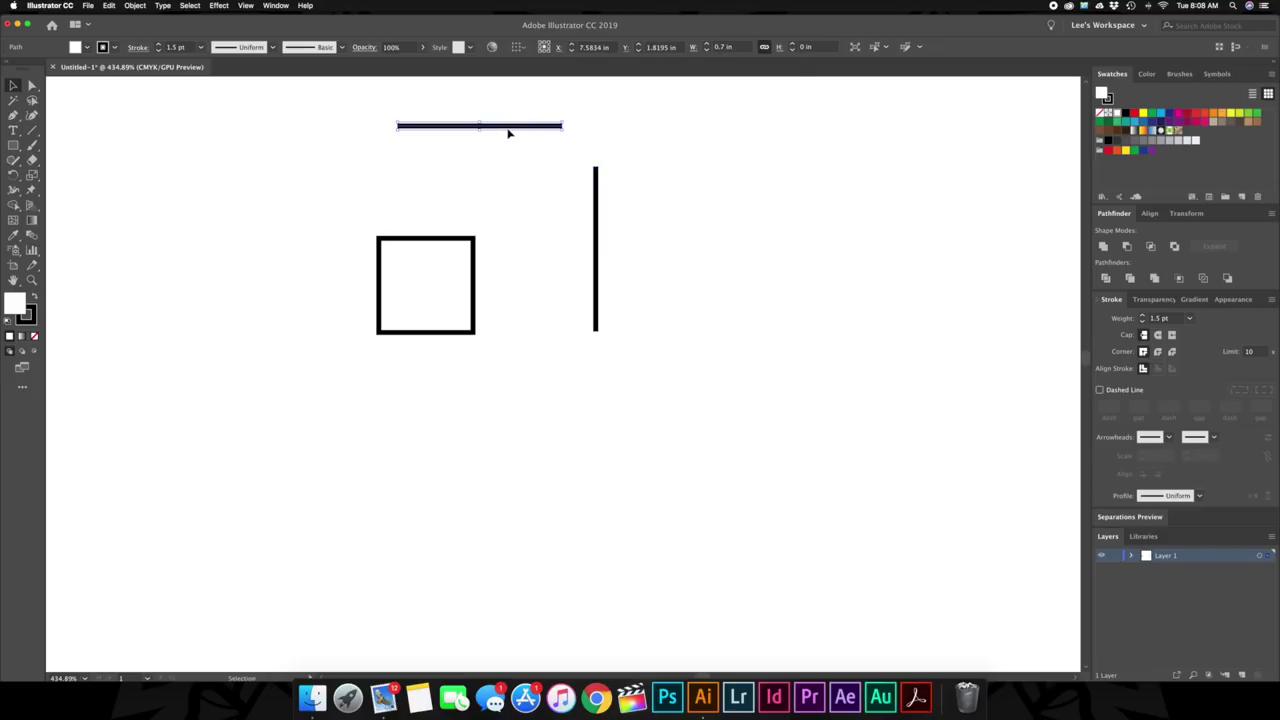
left_click(740, 46)
key("Return")
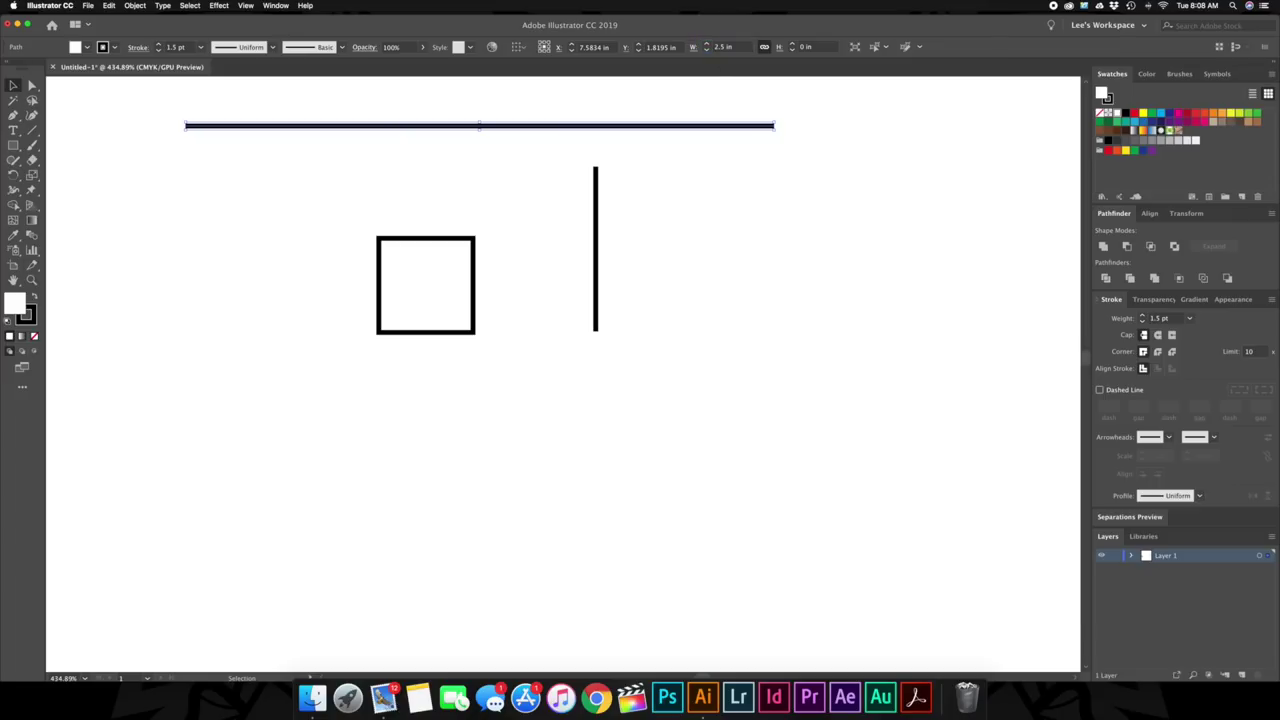
left_click(669, 191)
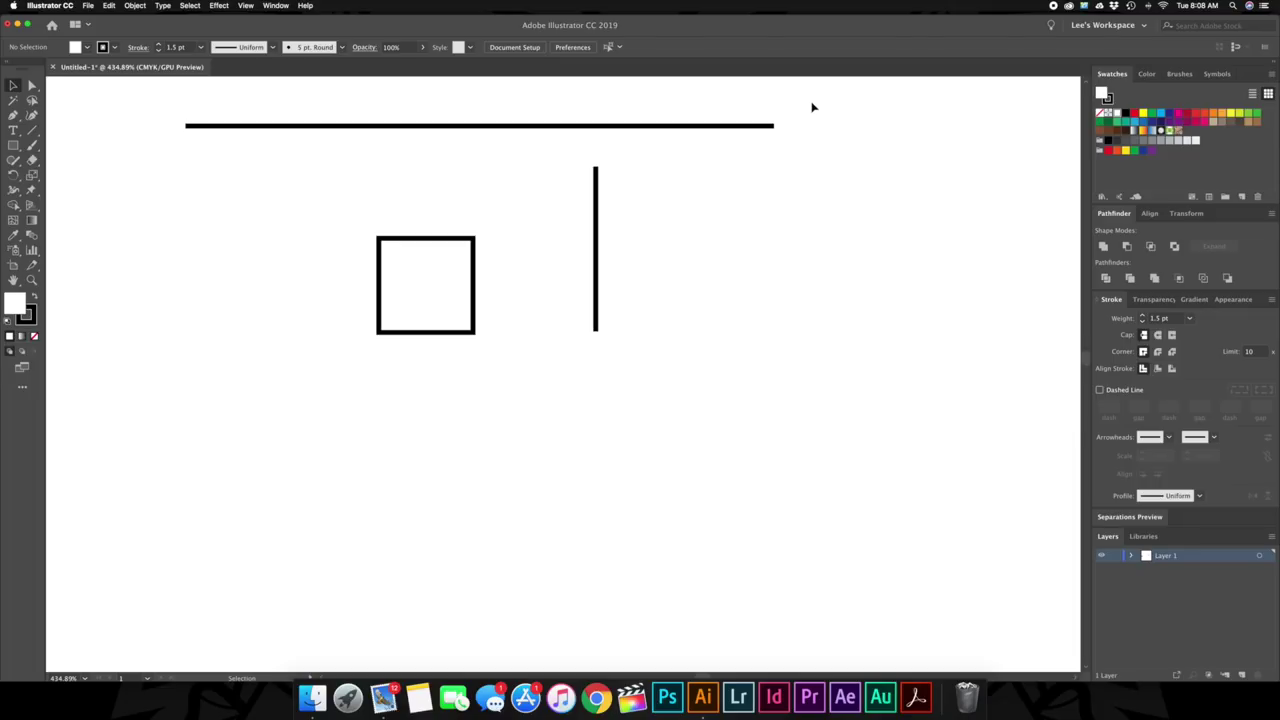
Centre the 2.5 in line, vertical line and square horizontally and vertically on each other
left_click_drag(811, 107, 251, 385)
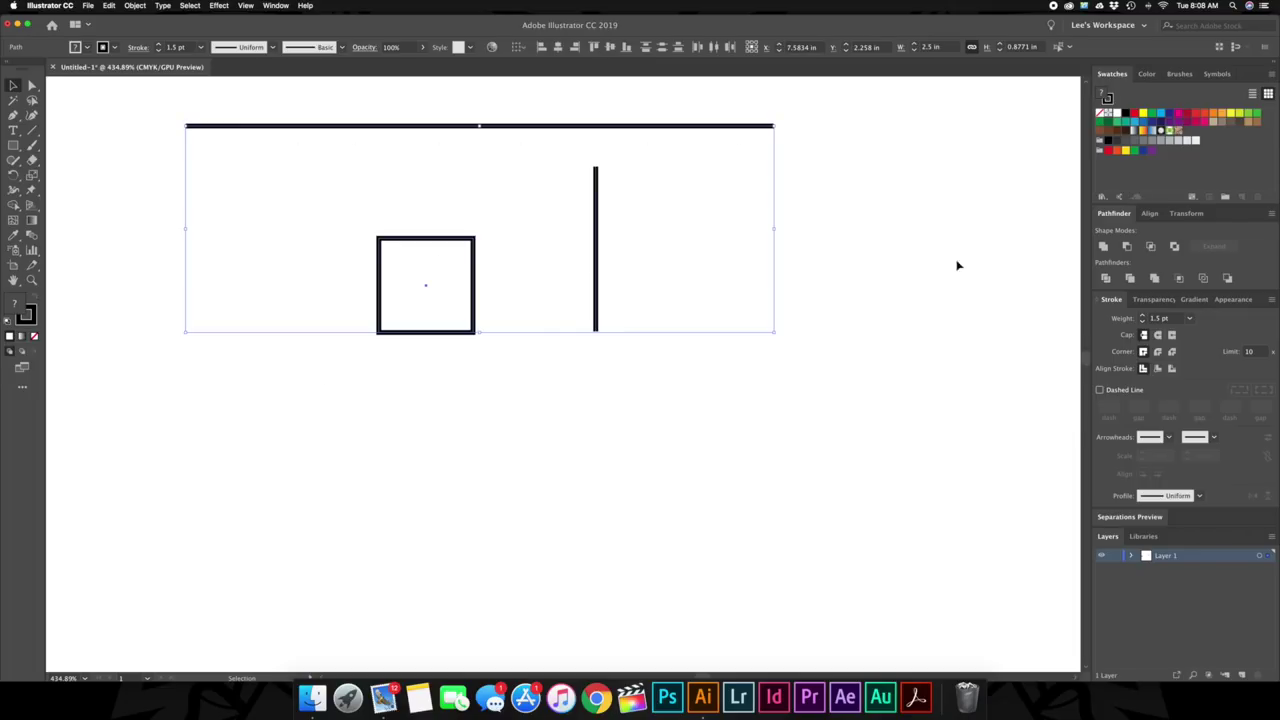
left_click(1152, 214)
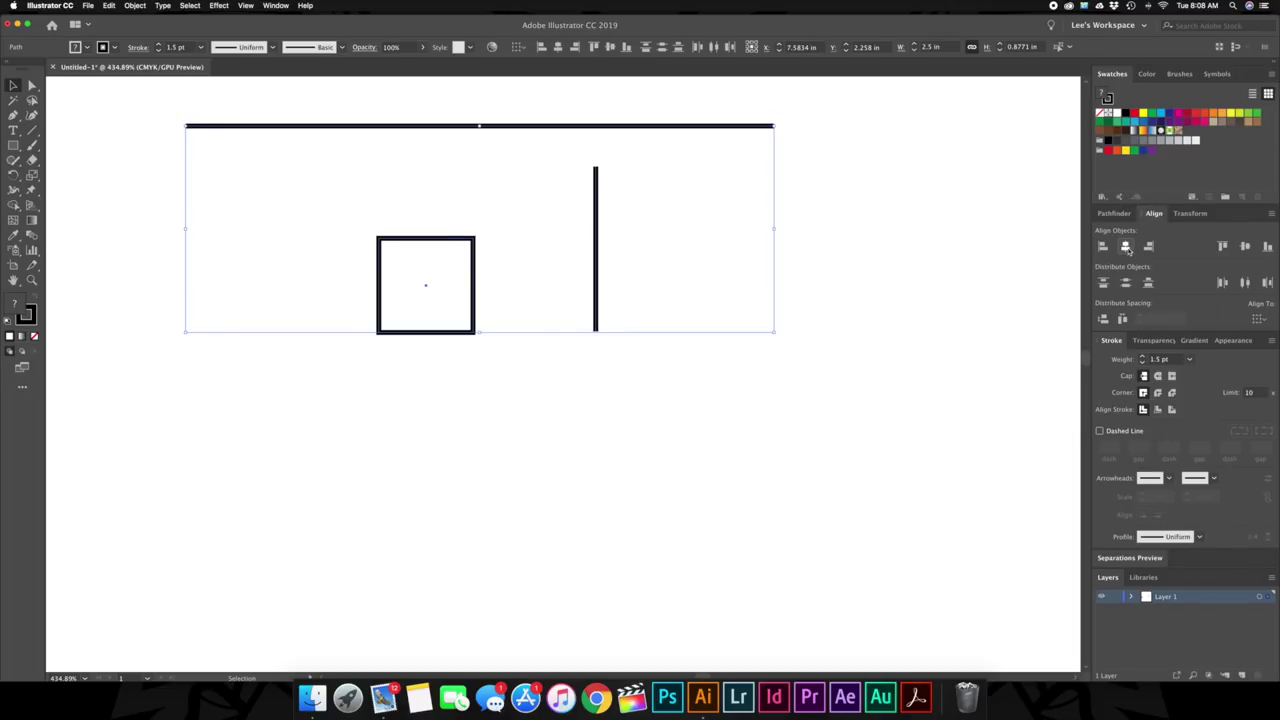
left_click(1125, 247)
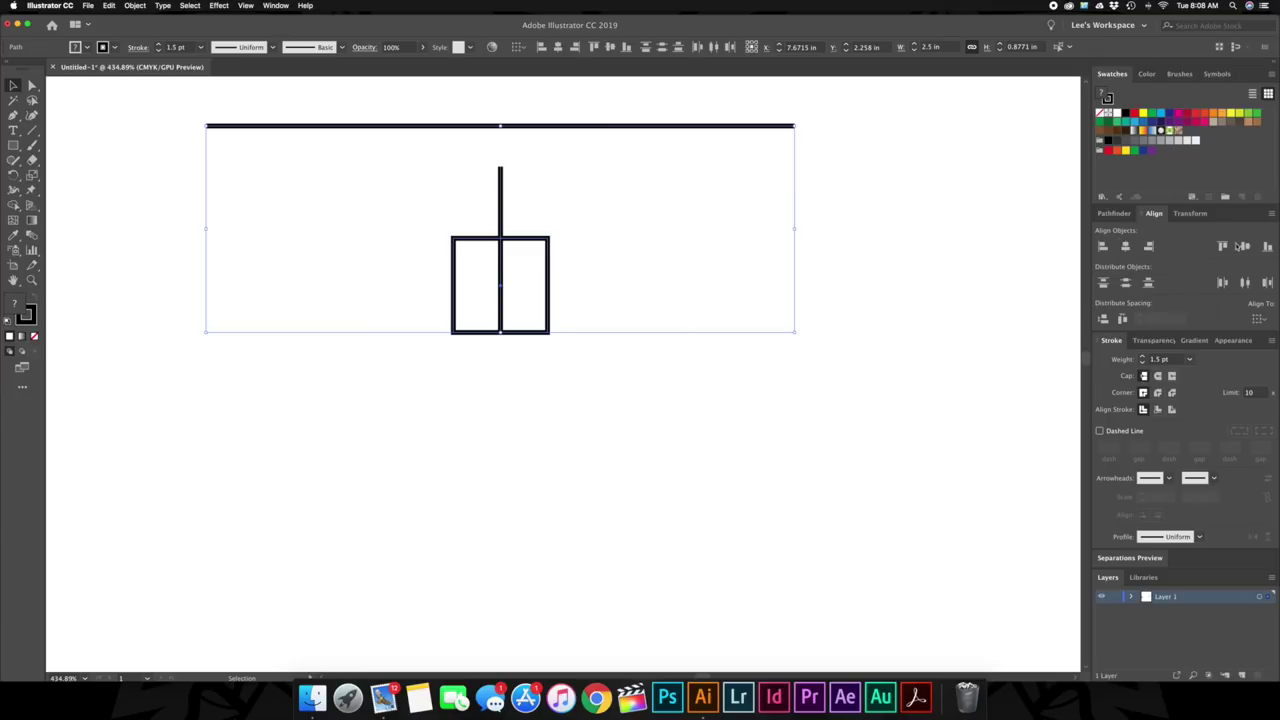
left_click(1245, 247)
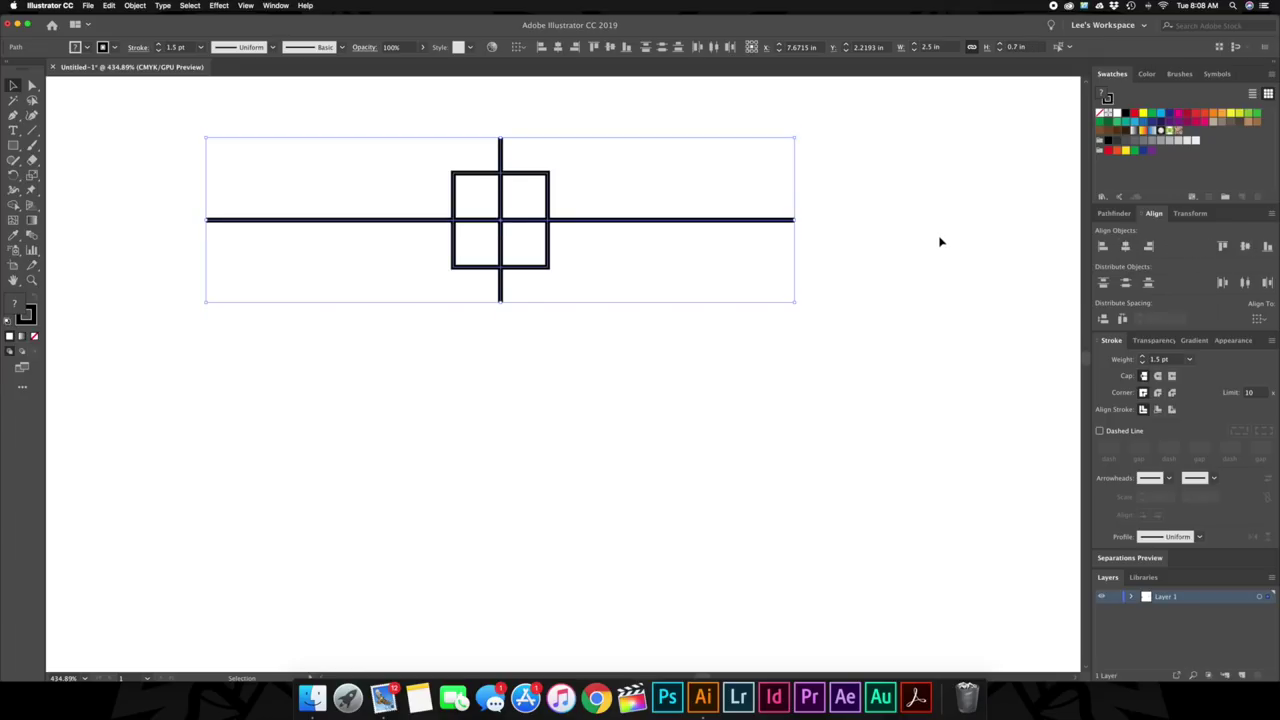
key("a")
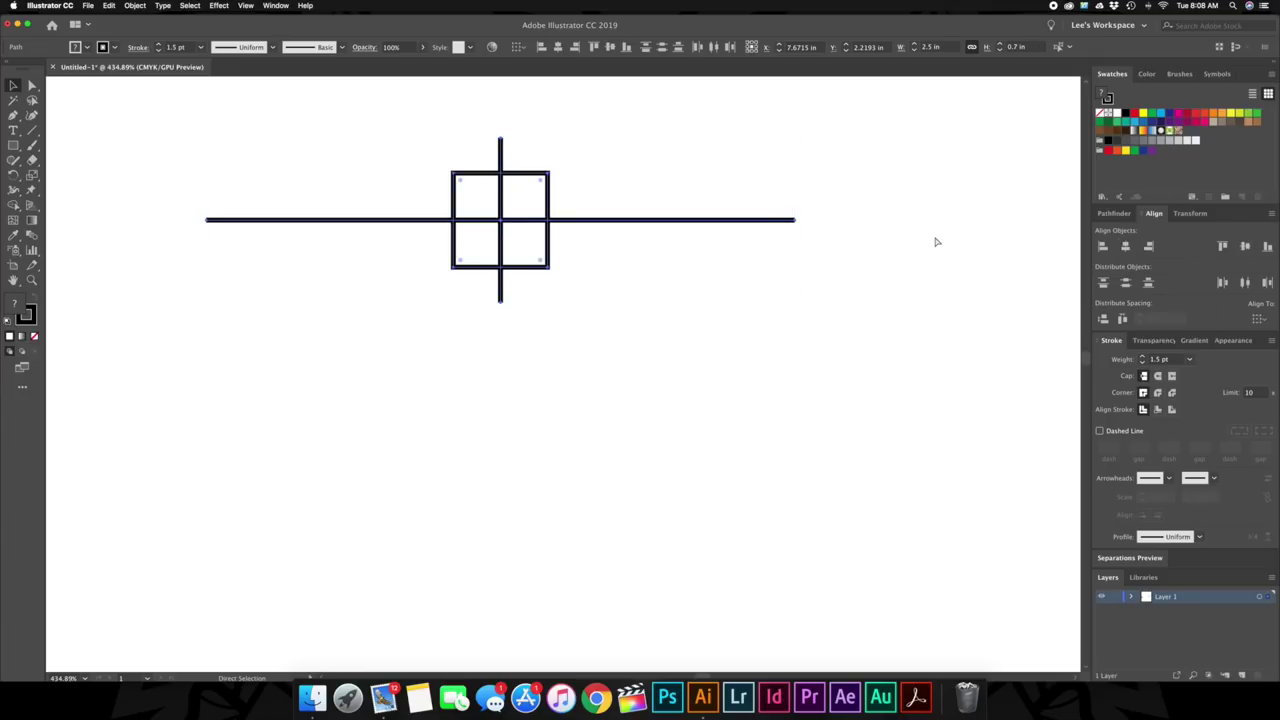
key("v")
left_click(928, 241)
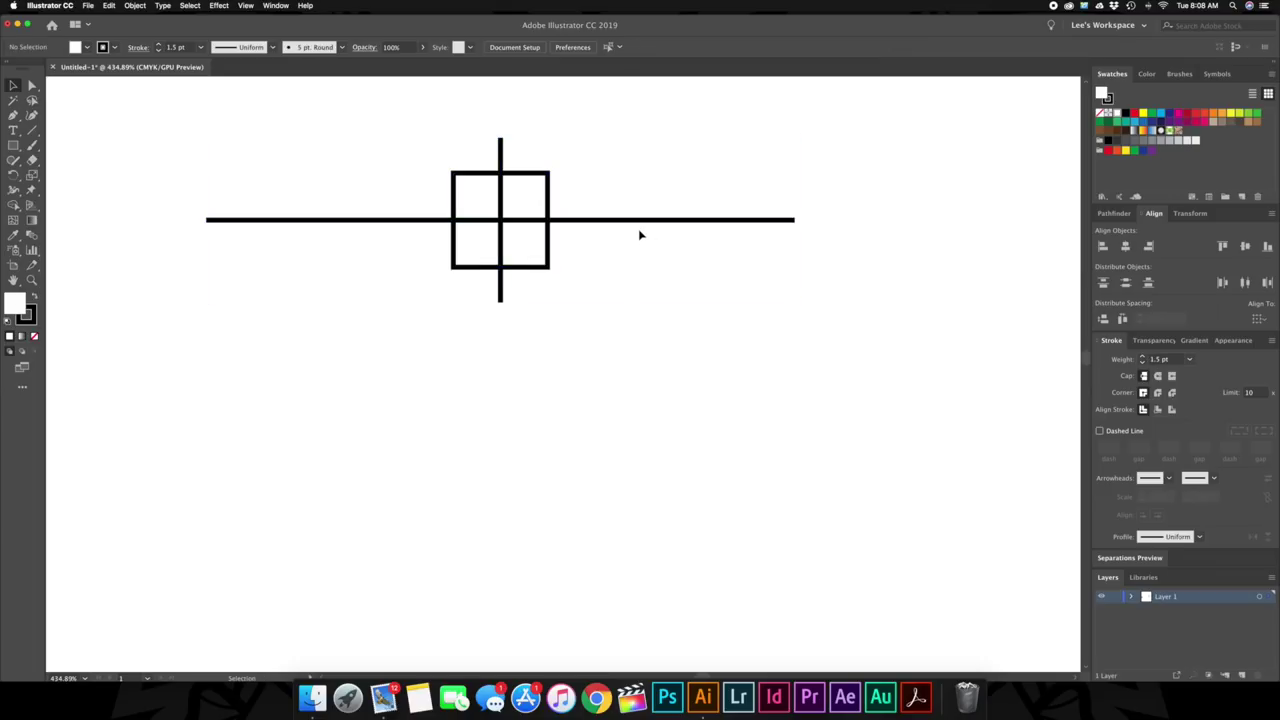
Expand the crosshair's fill and stroke into shapes and unite them into one shape
scroll(640, 234, "down", 2)
key("super+a")
left_click(134, 5)
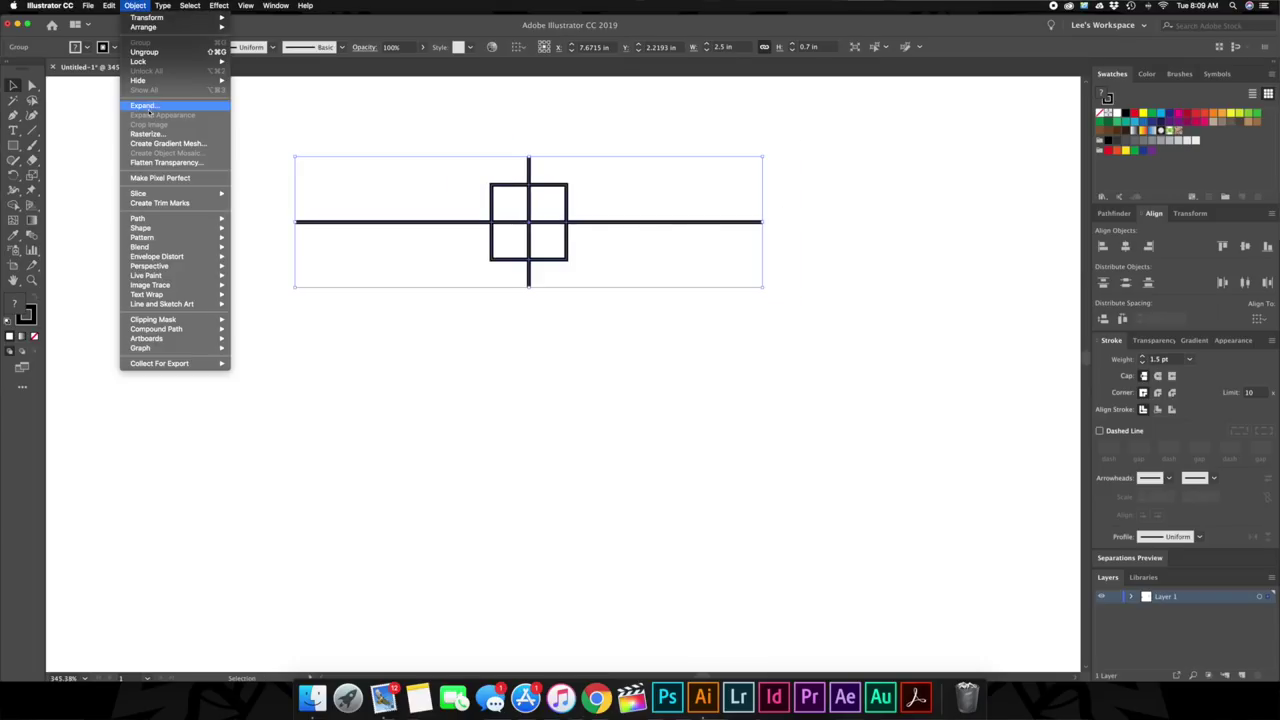
left_click(143, 105)
left_click(676, 420)
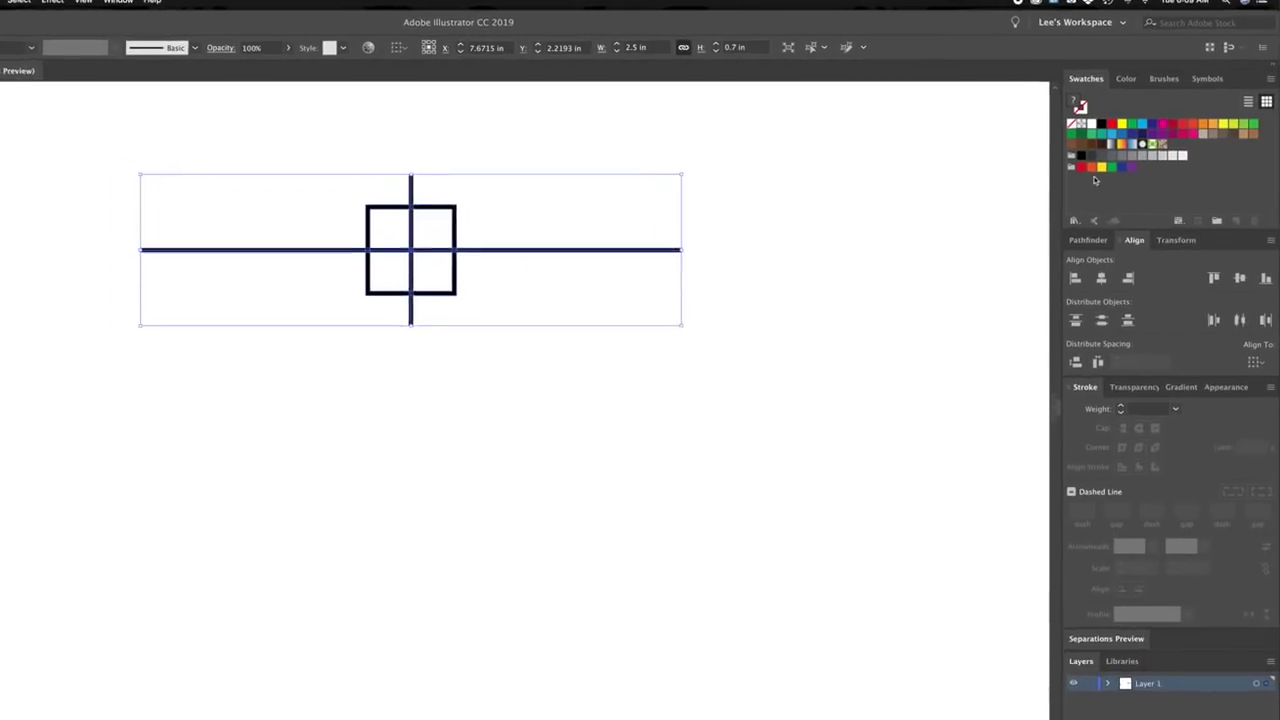
left_click(1114, 216)
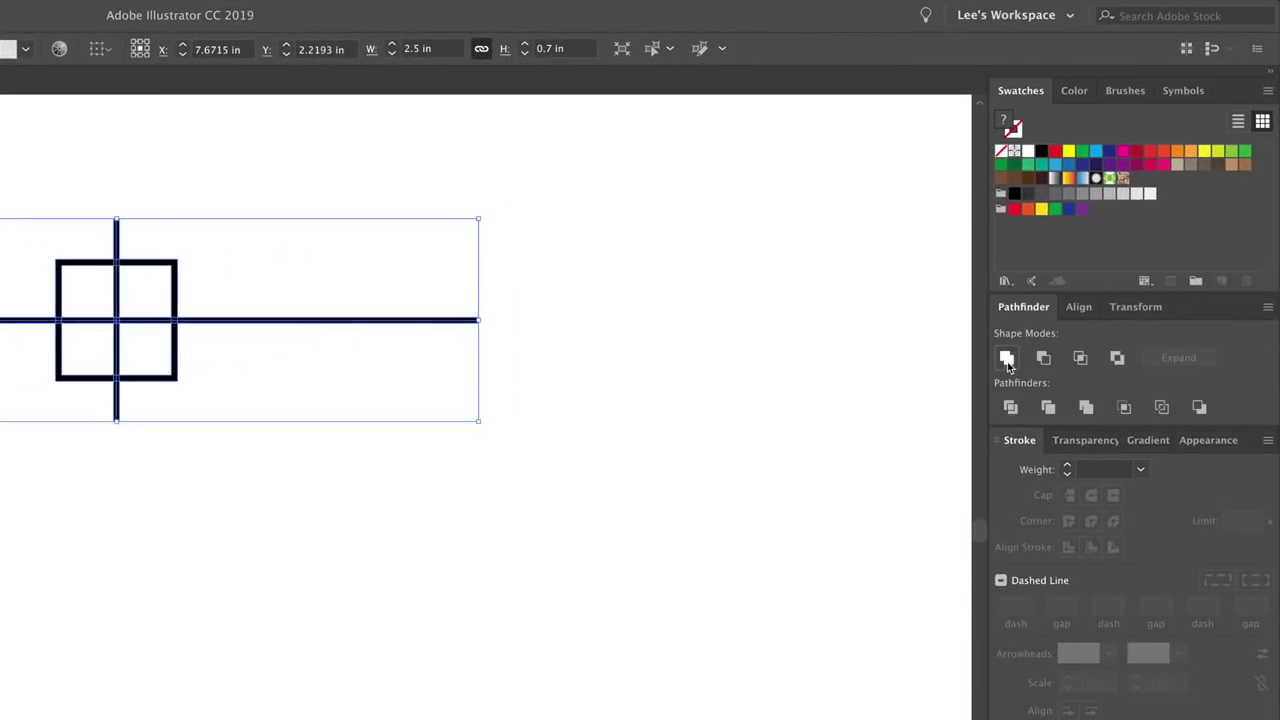
left_click(1007, 360)
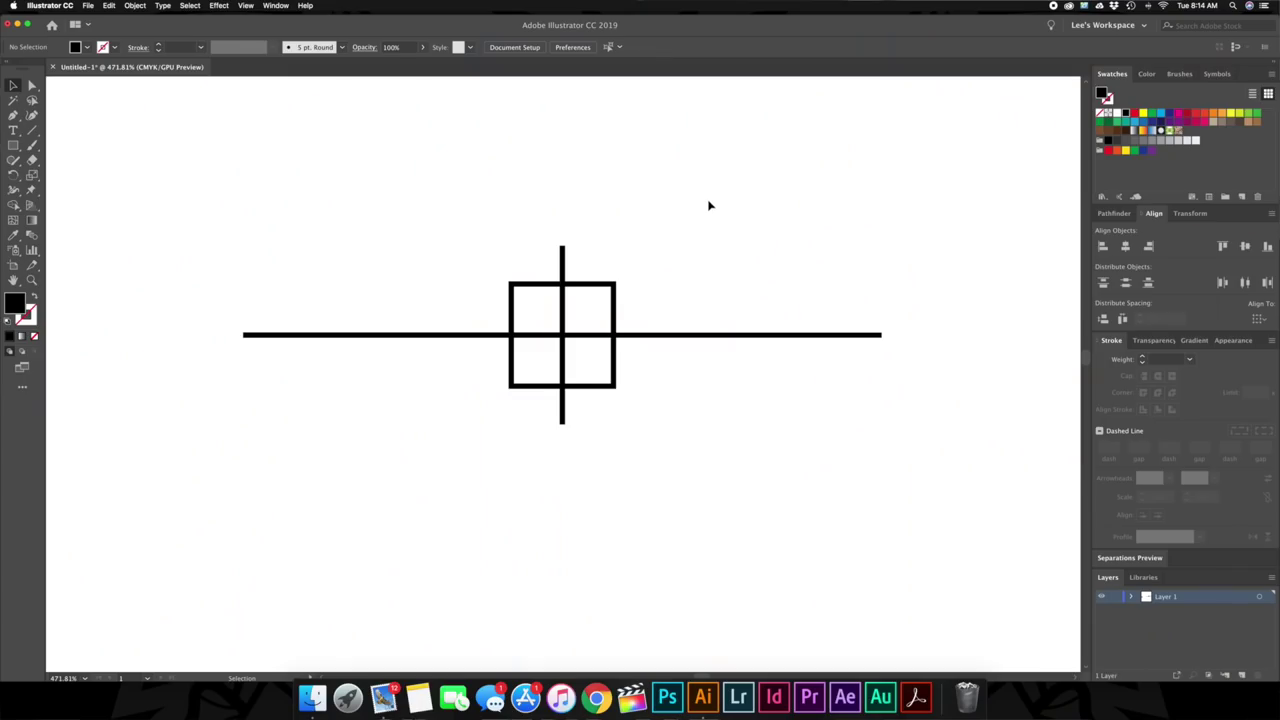
Duplicate the small crosshair and move the three marks up near the page top
scroll(709, 205, "down", 10)
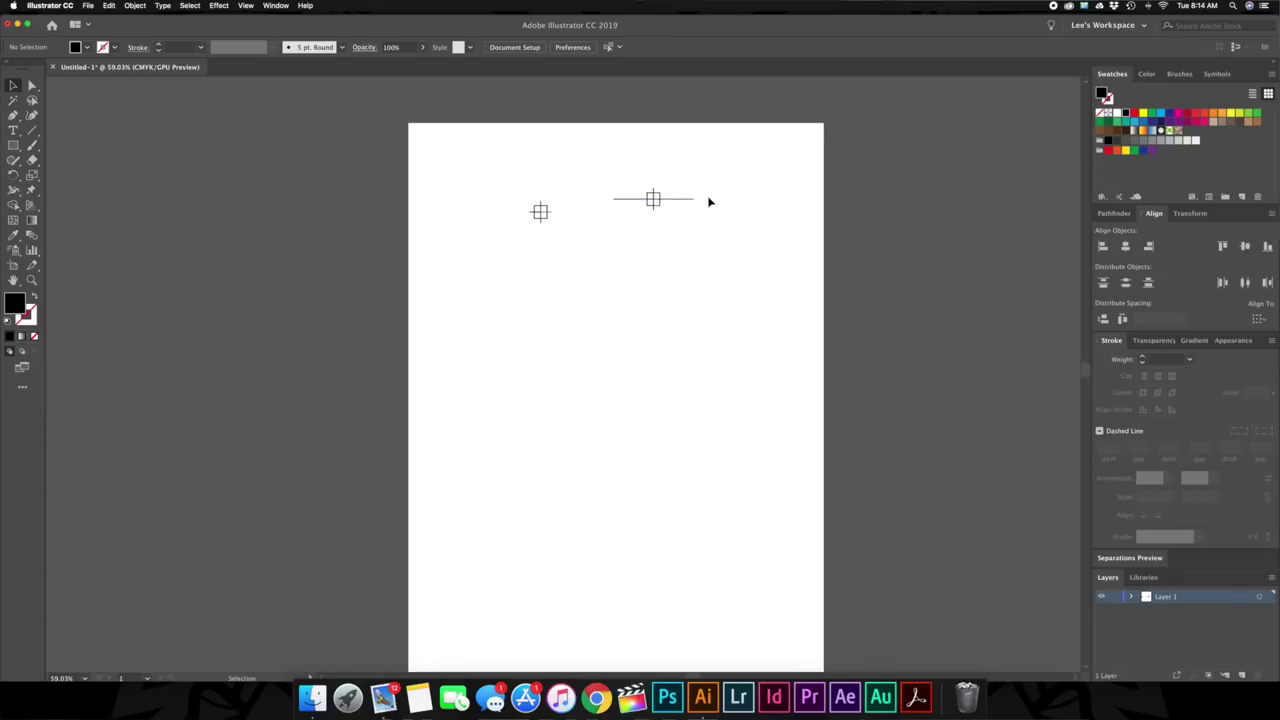
scroll(626, 220, "down", 1)
left_click(535, 189)
left_click_drag(535, 189, 762, 120)
left_click_drag(535, 189, 483, 145)
left_click_drag(668, 184, 627, 144)
left_click(726, 169)
scroll(734, 170, "down", 2)
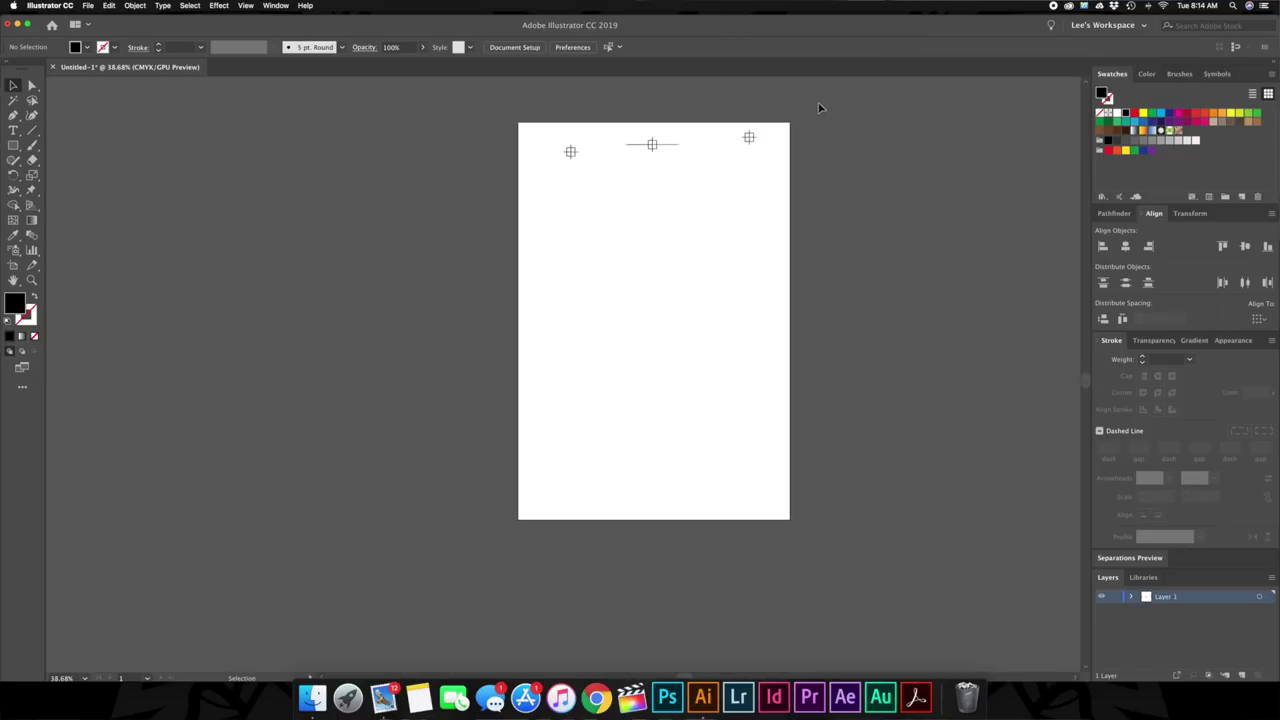
Align the three marks on one horizontal centre, distribute them evenly, group them, and nudge the group down
left_click_drag(820, 108, 500, 195)
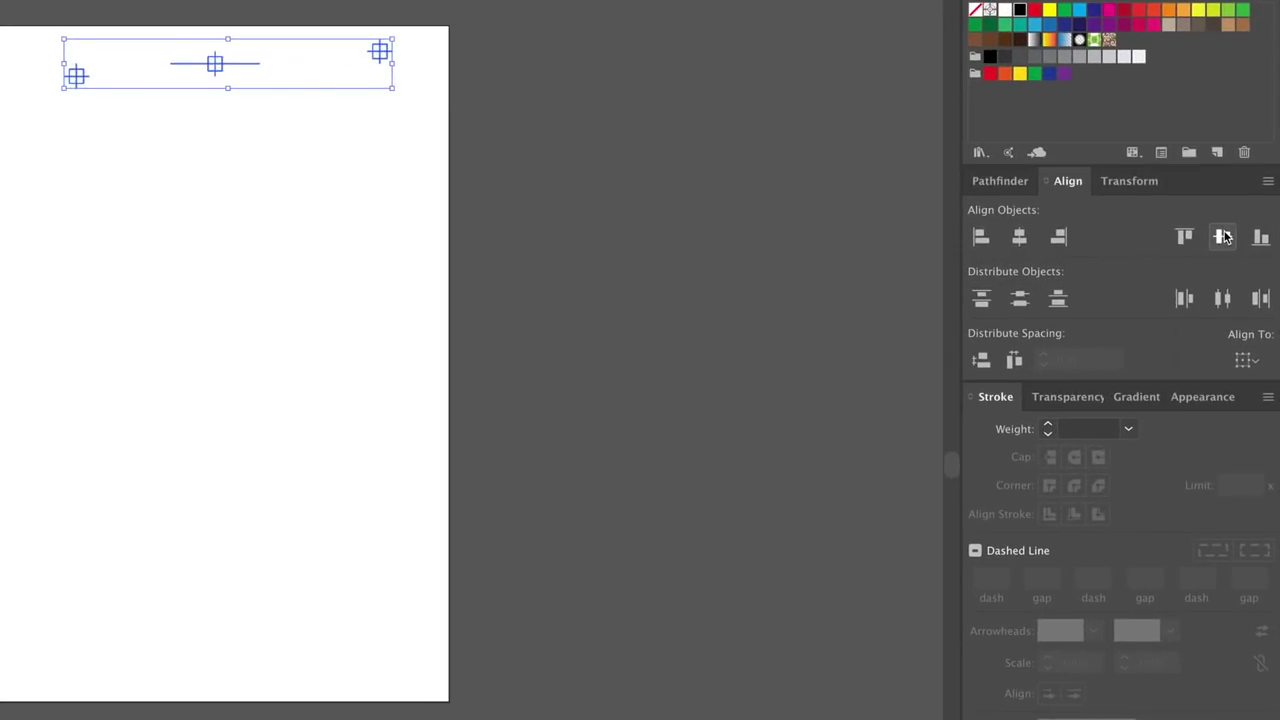
left_click(1223, 237)
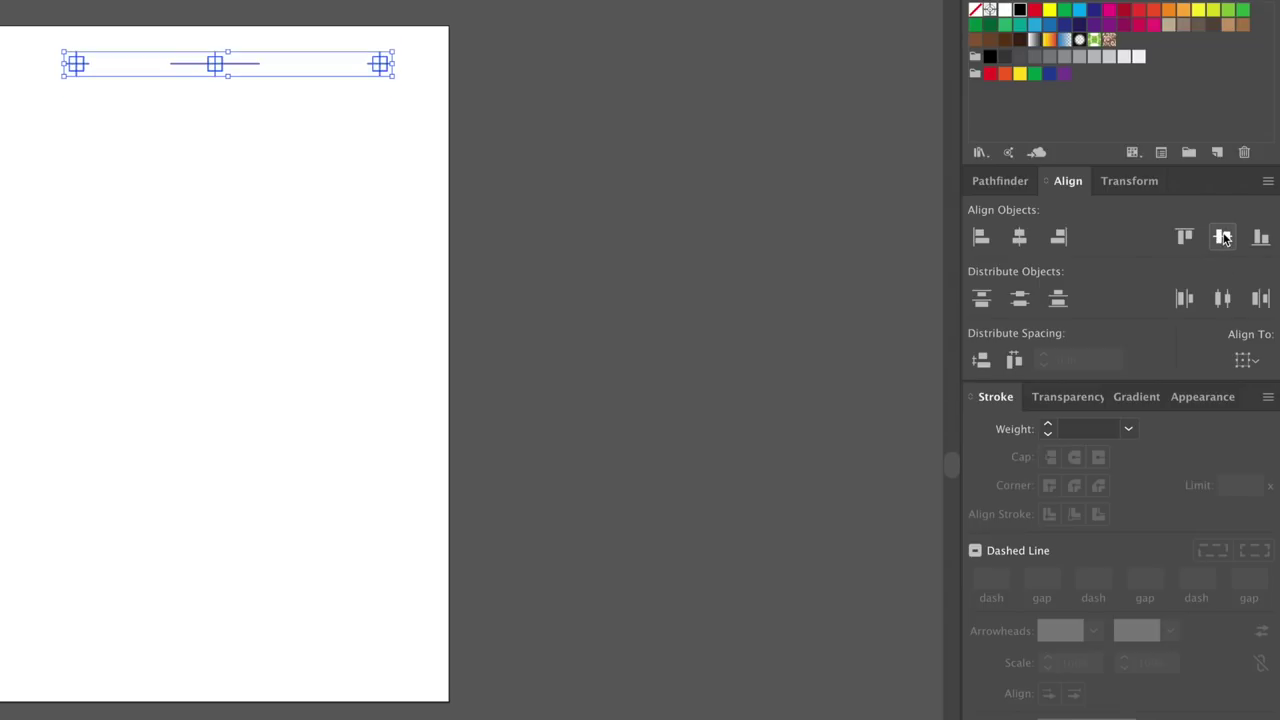
left_click(1223, 298)
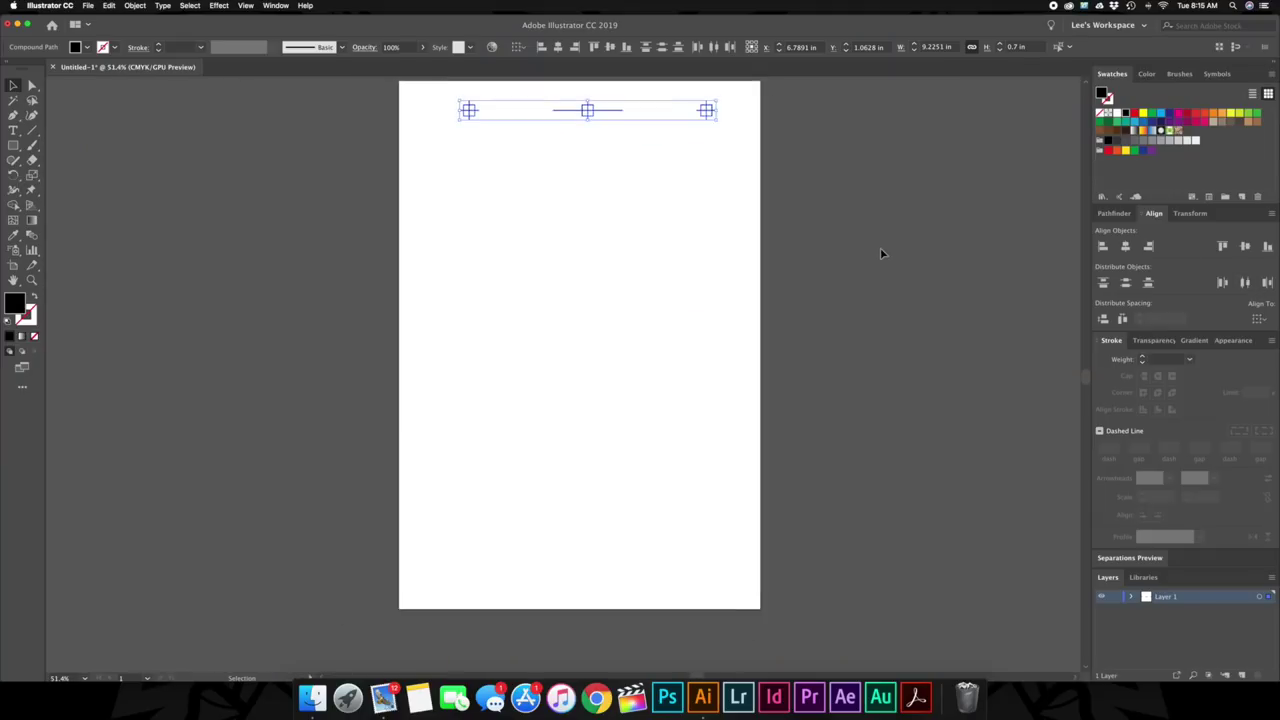
scroll(880, 253, "up", 2)
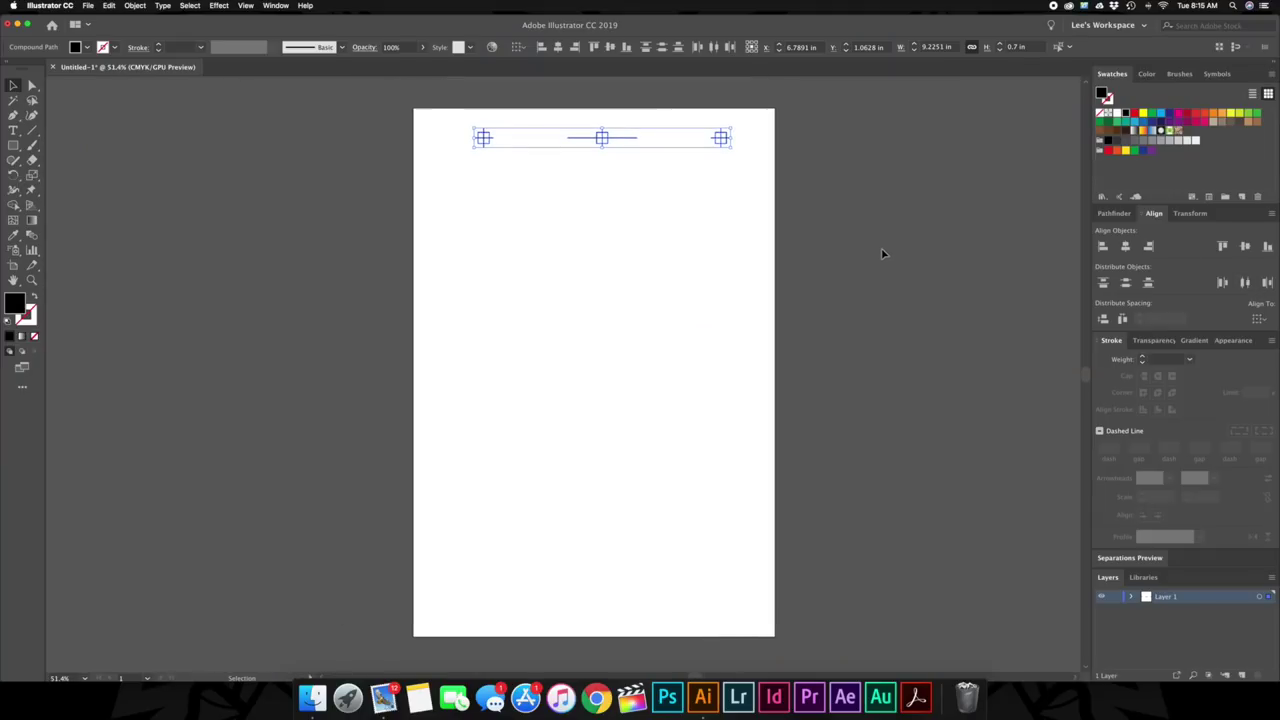
key("a")
key("v")
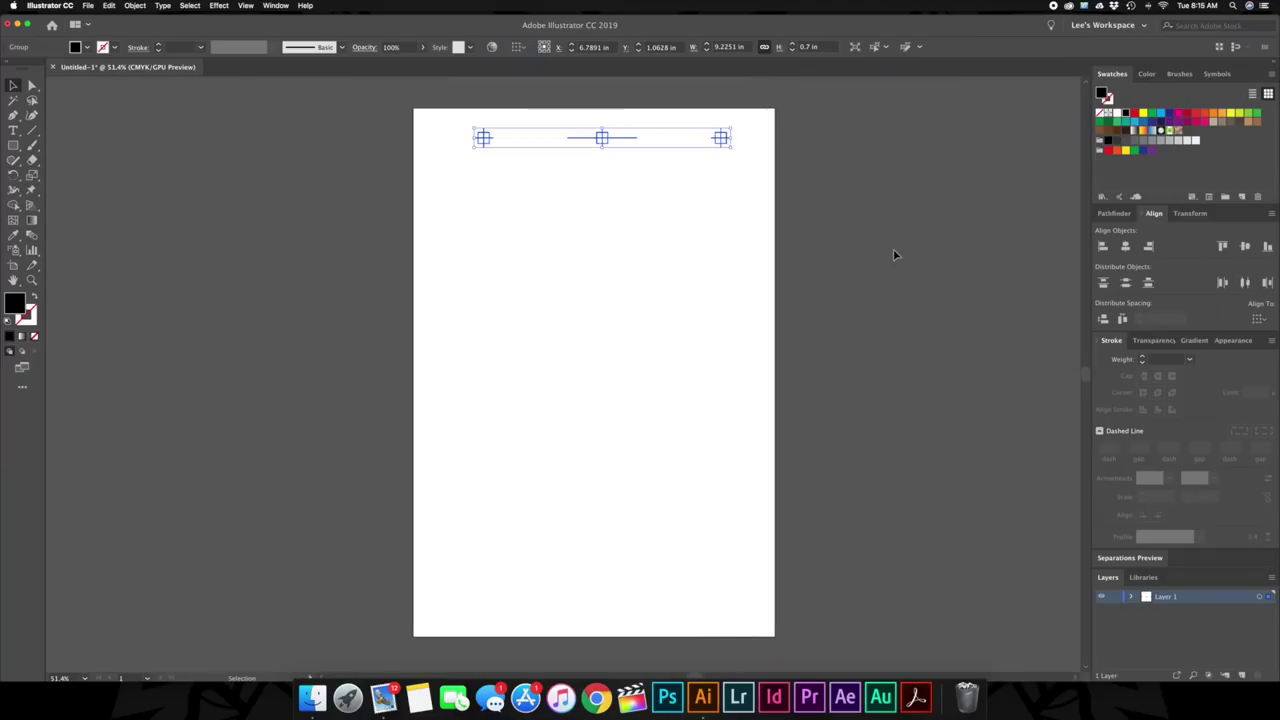
mouse_move(603, 139)
left_mouse_down()
mouse_move(594, 217)
mouse_move(628, 181)
mouse_move(593, 197)
mouse_move(600, 157)
left_mouse_up()
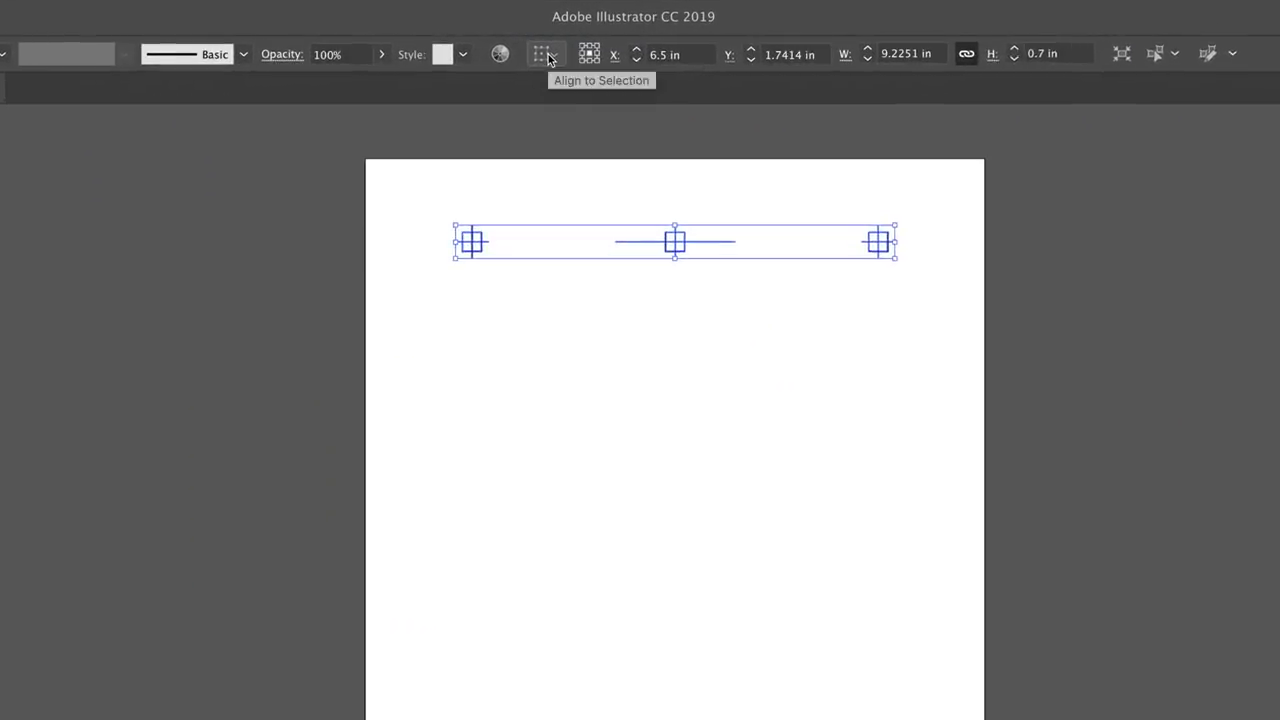
Align the mark group to the artboard, centre it at X 6.5 in, and raise it to Y 0.6158 in
left_click(550, 56)
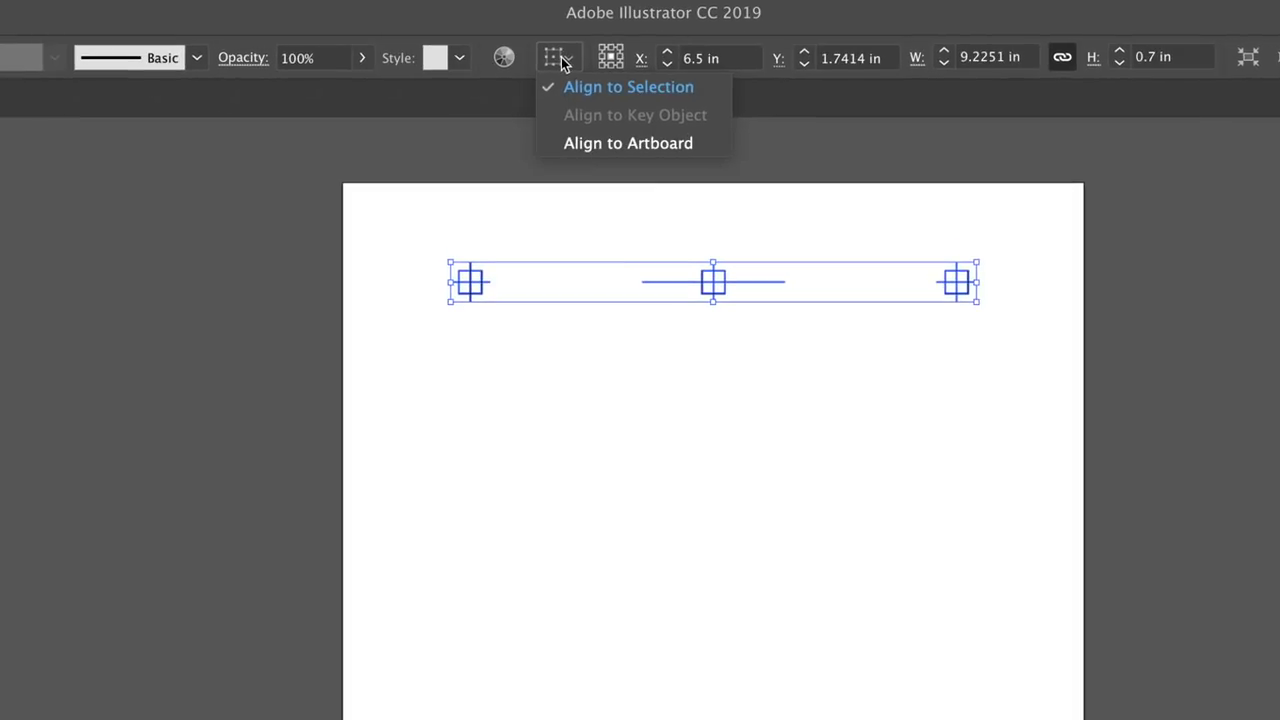
left_click(605, 146)
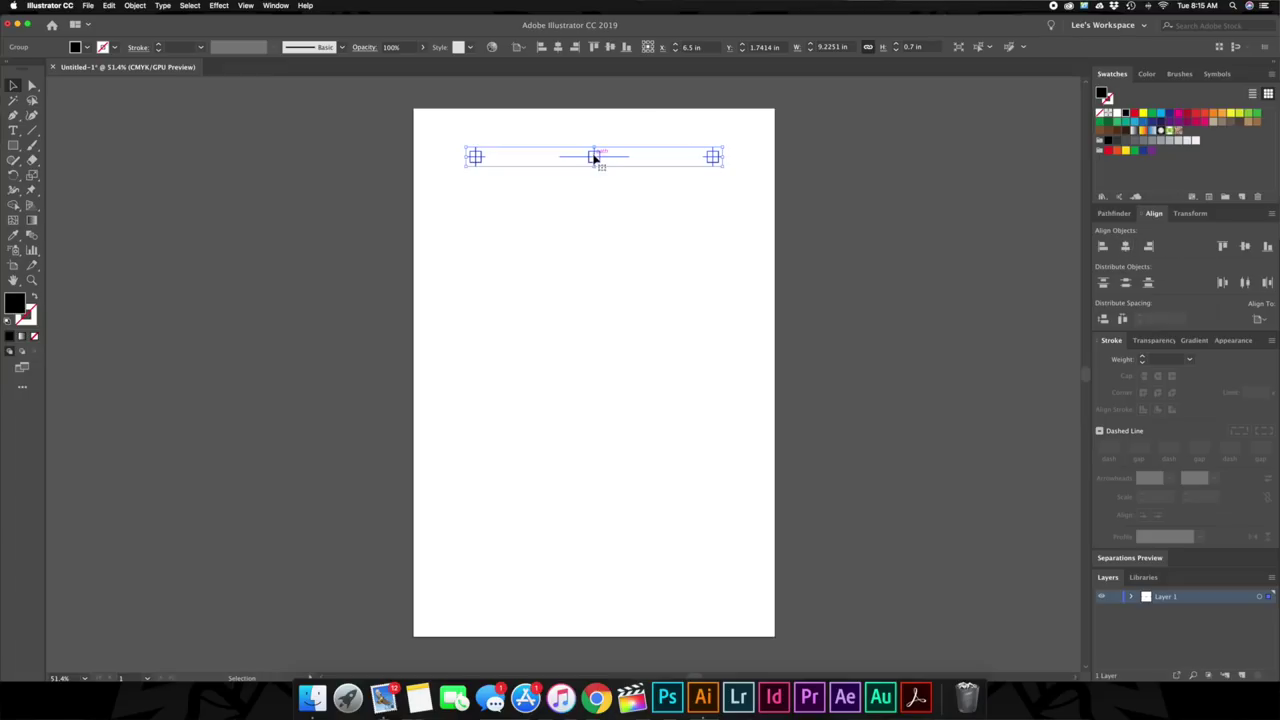
left_click_drag(594, 157, 486, 140)
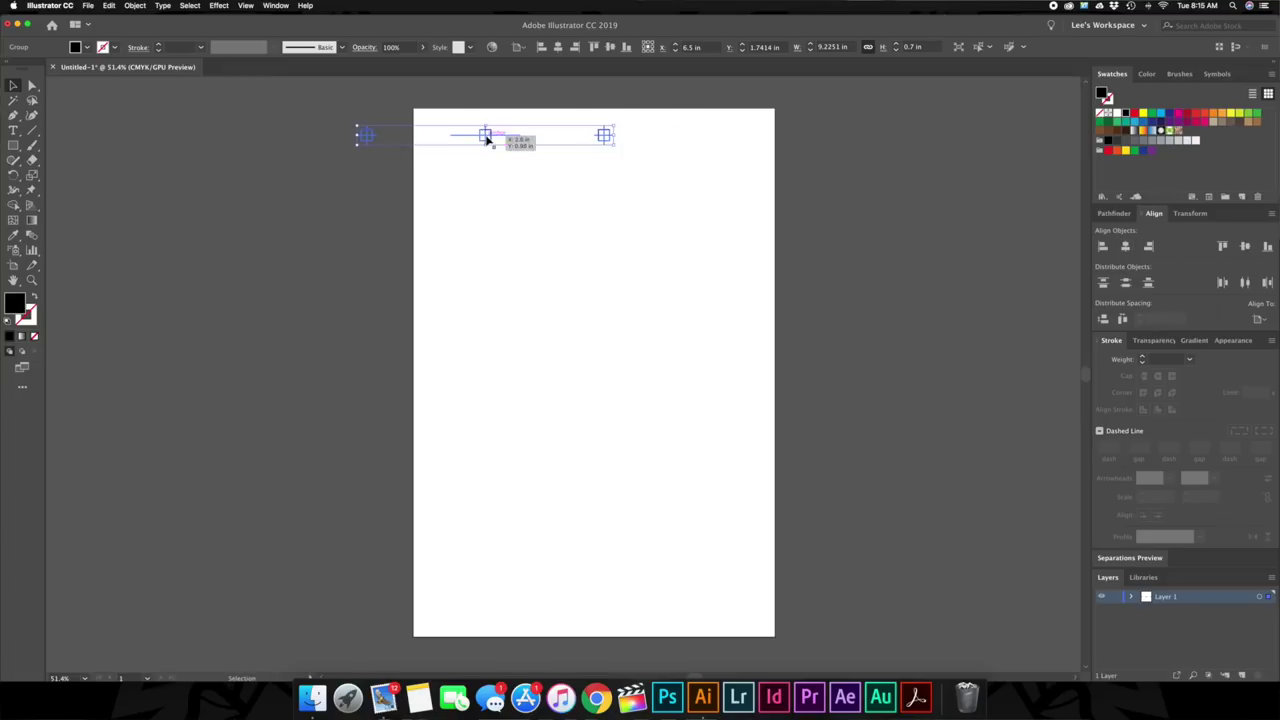
left_click(1126, 247)
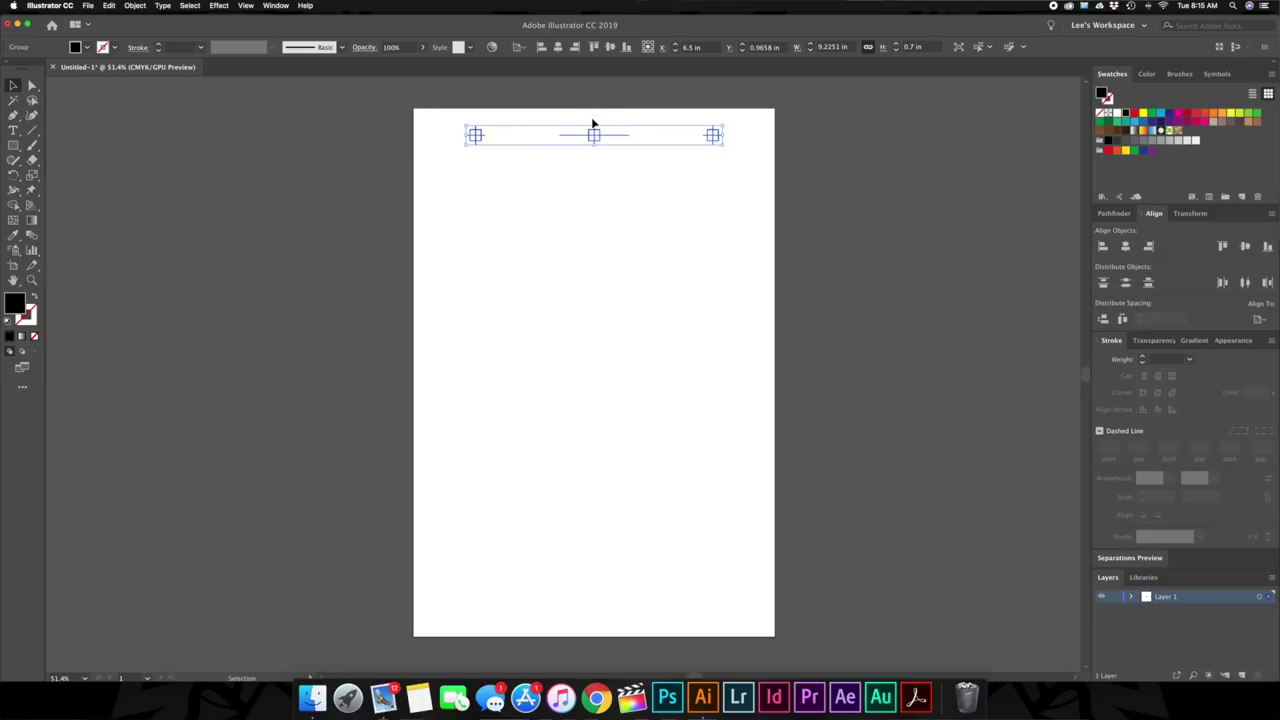
left_click_drag(594, 137, 894, 147)
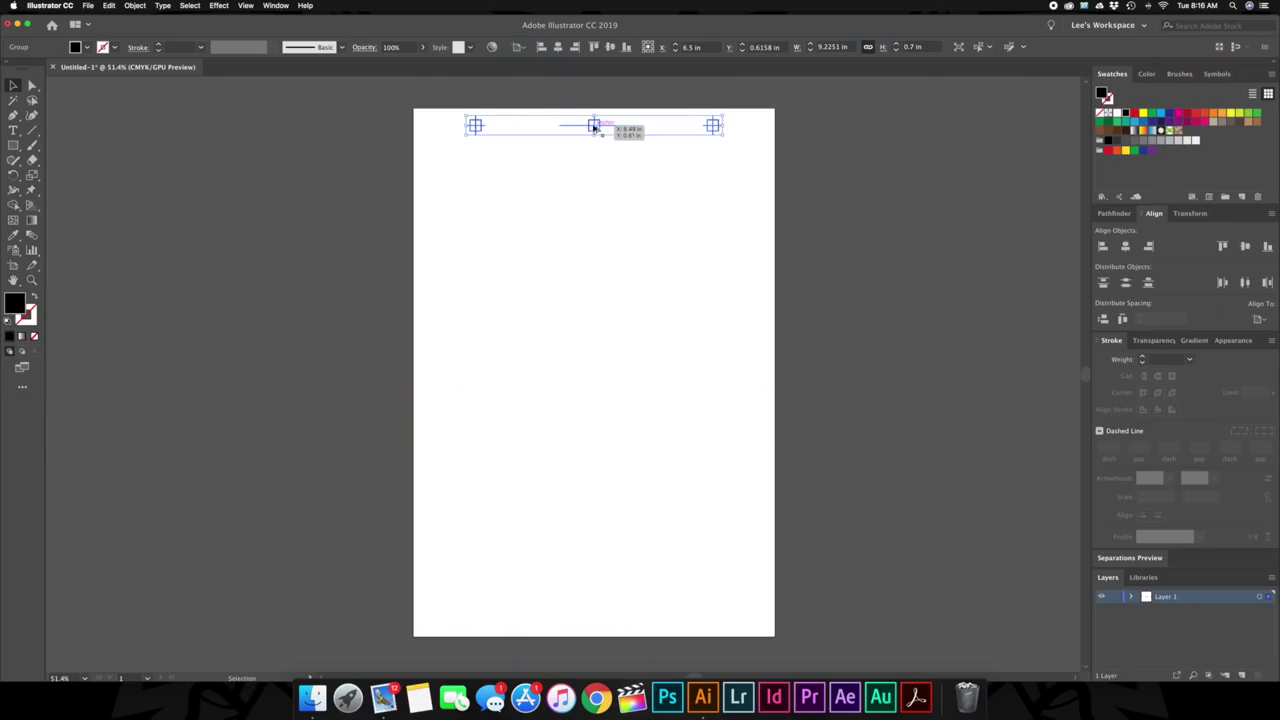
Copy the mark row straight down to the page's bottom edge and select both rows
left_click_drag(594, 127, 608, 622)
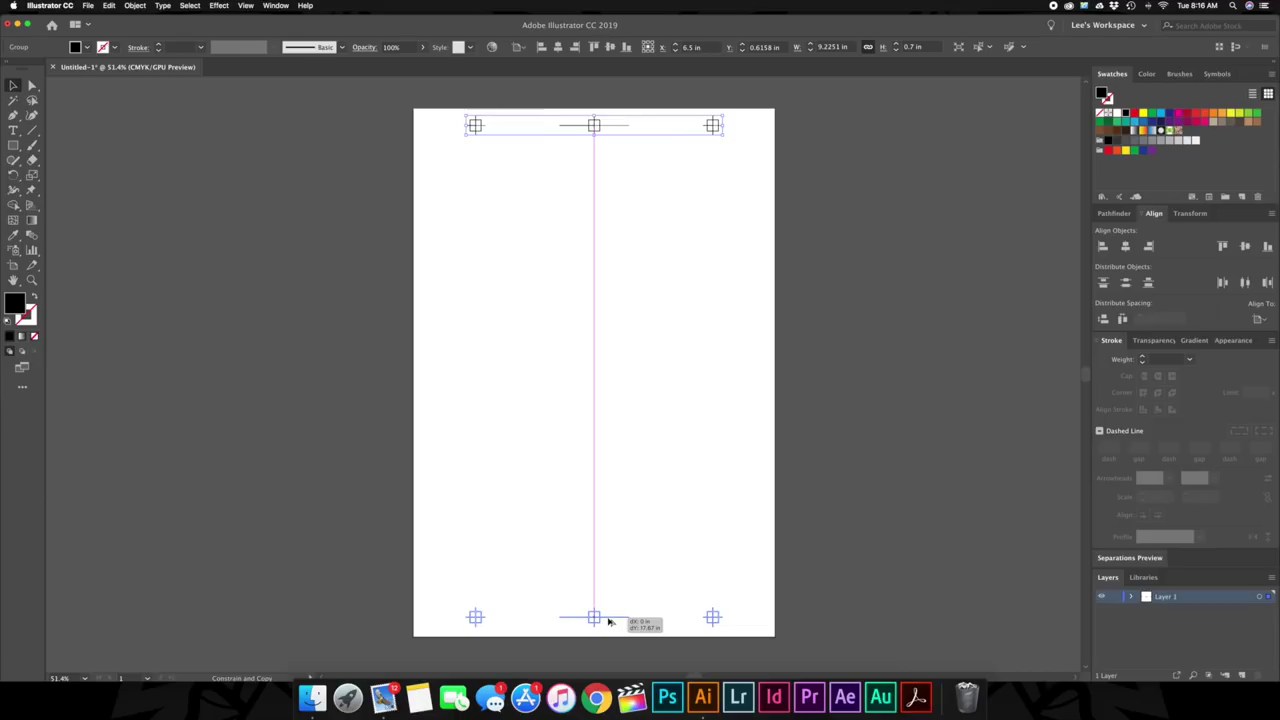
left_click_drag(608, 622, 608, 622)
left_click(837, 560)
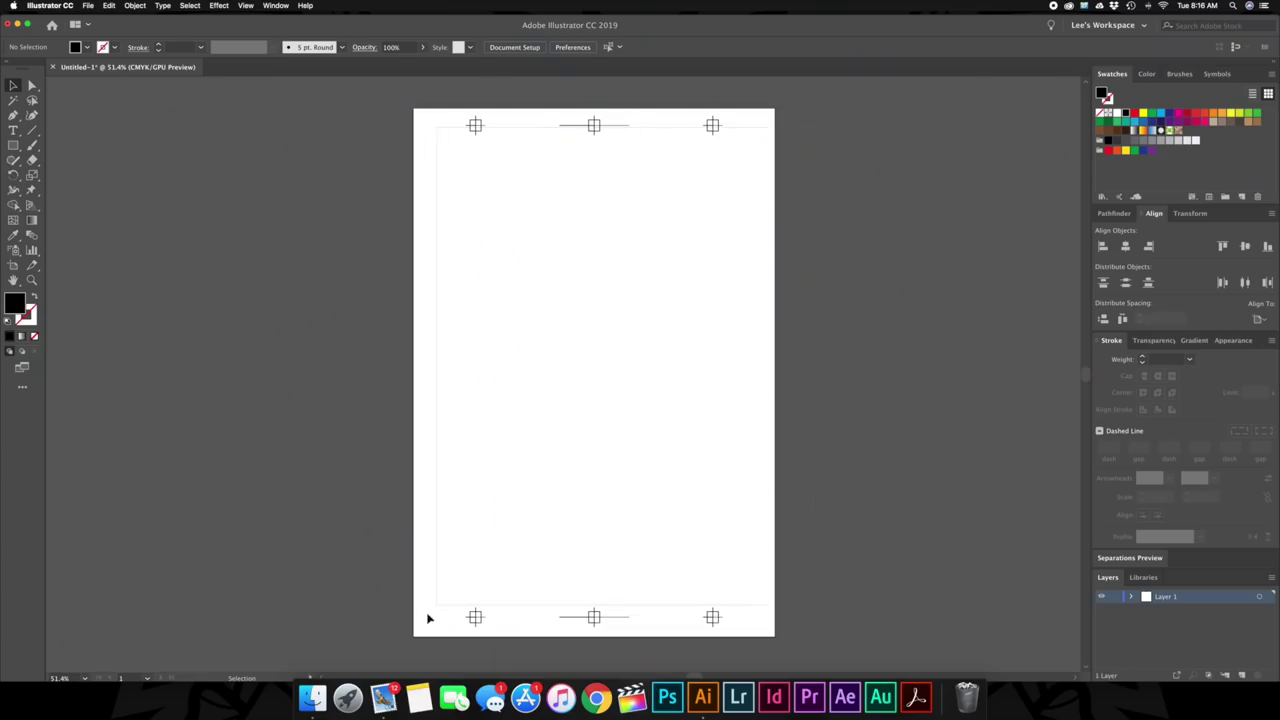
left_click_drag(428, 618, 406, 634)
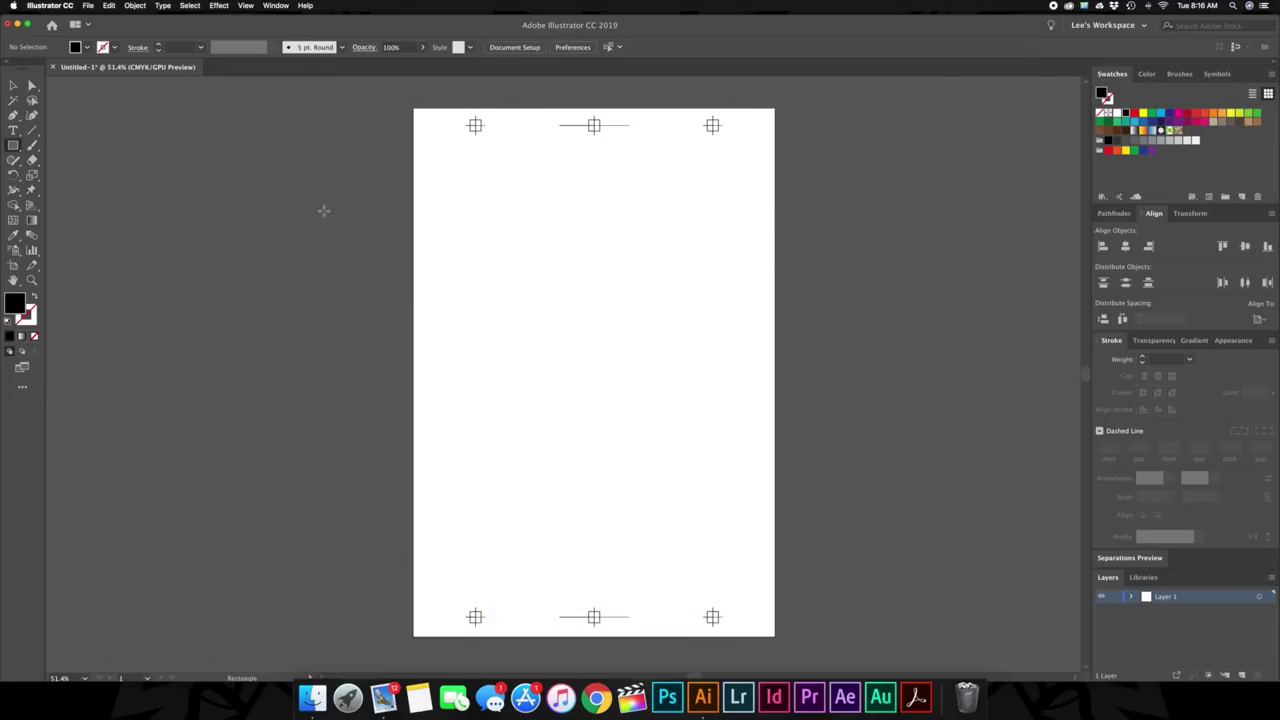
Draw a black rectangle below the top marks and adjust its position and the lower row
left_click_drag(512, 172, 685, 253)
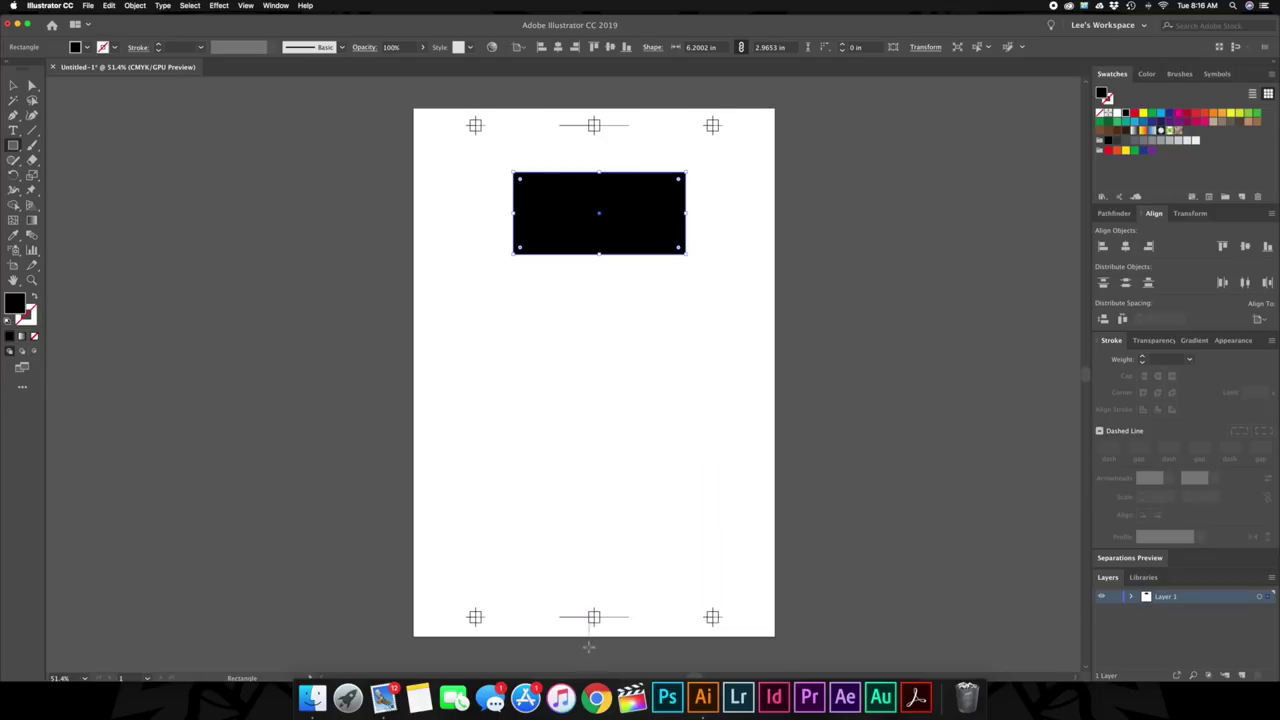
key("v")
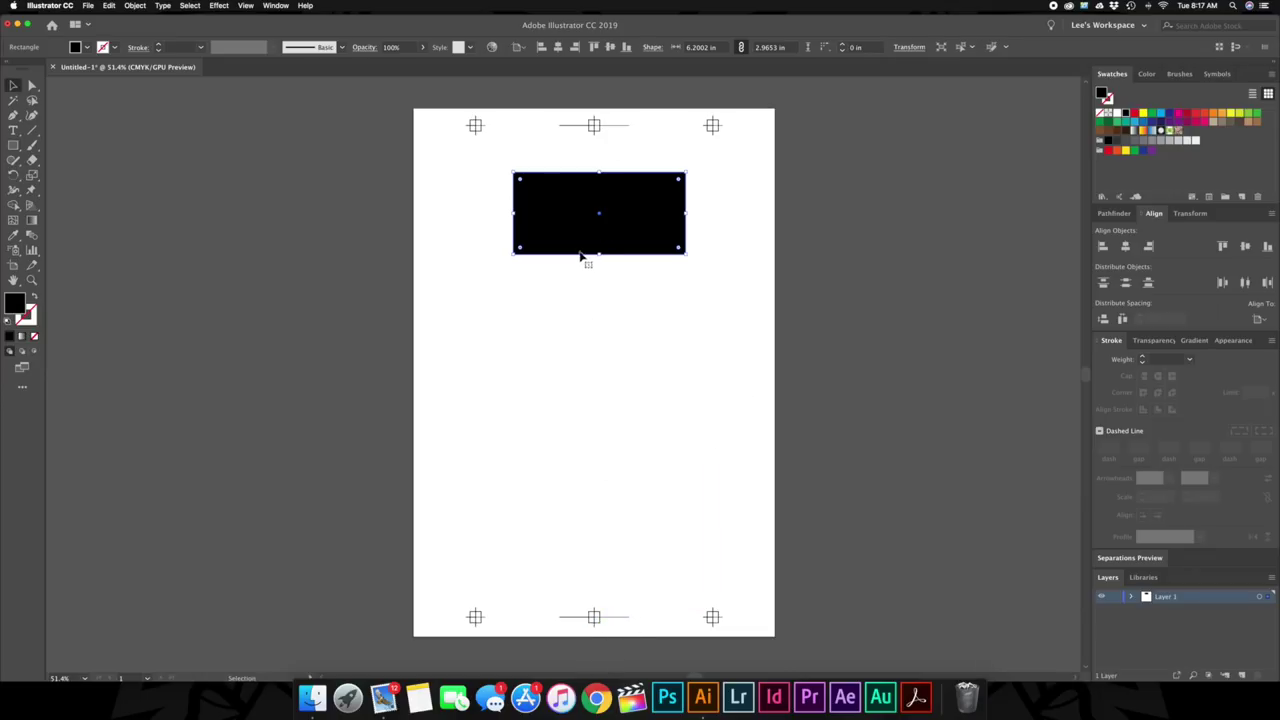
left_click_drag(575, 248, 571, 222)
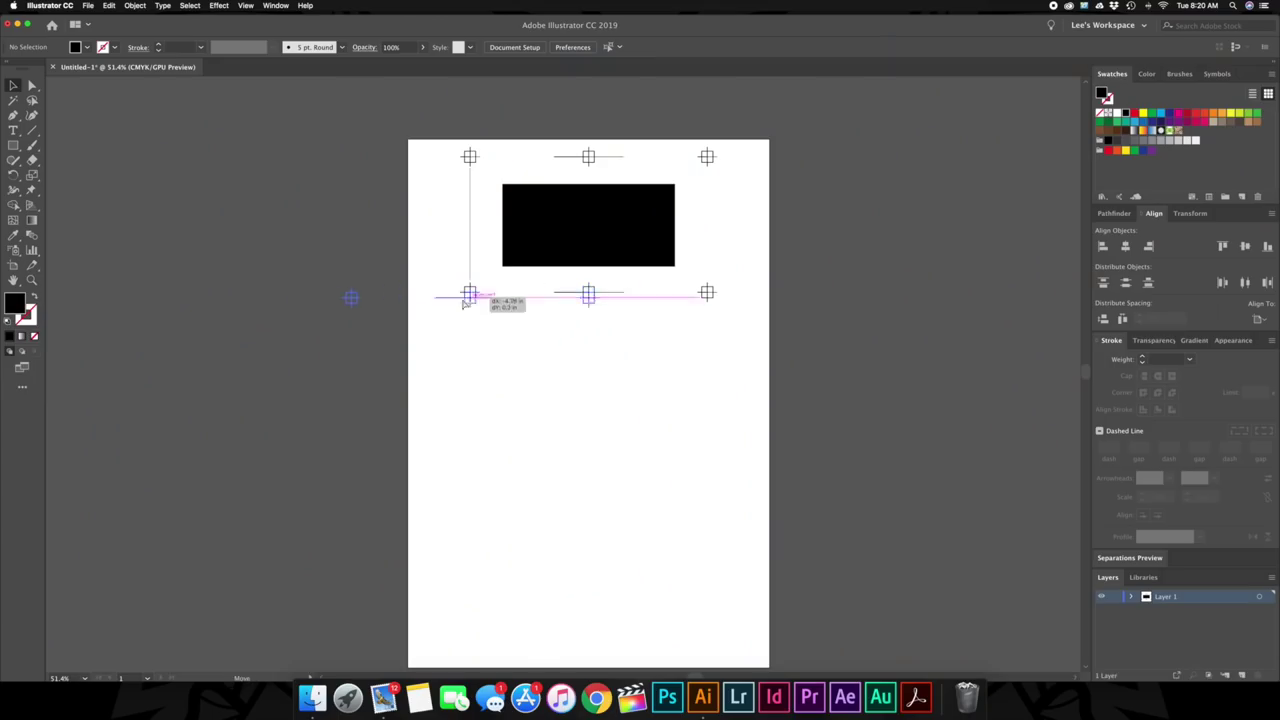
left_click_drag(490, 294, 360, 301)
left_click_drag(590, 160, 680, 158)
key("ctrl+z")
key("ctrl+z")
left_click_drag(624, 215, 503, 220)
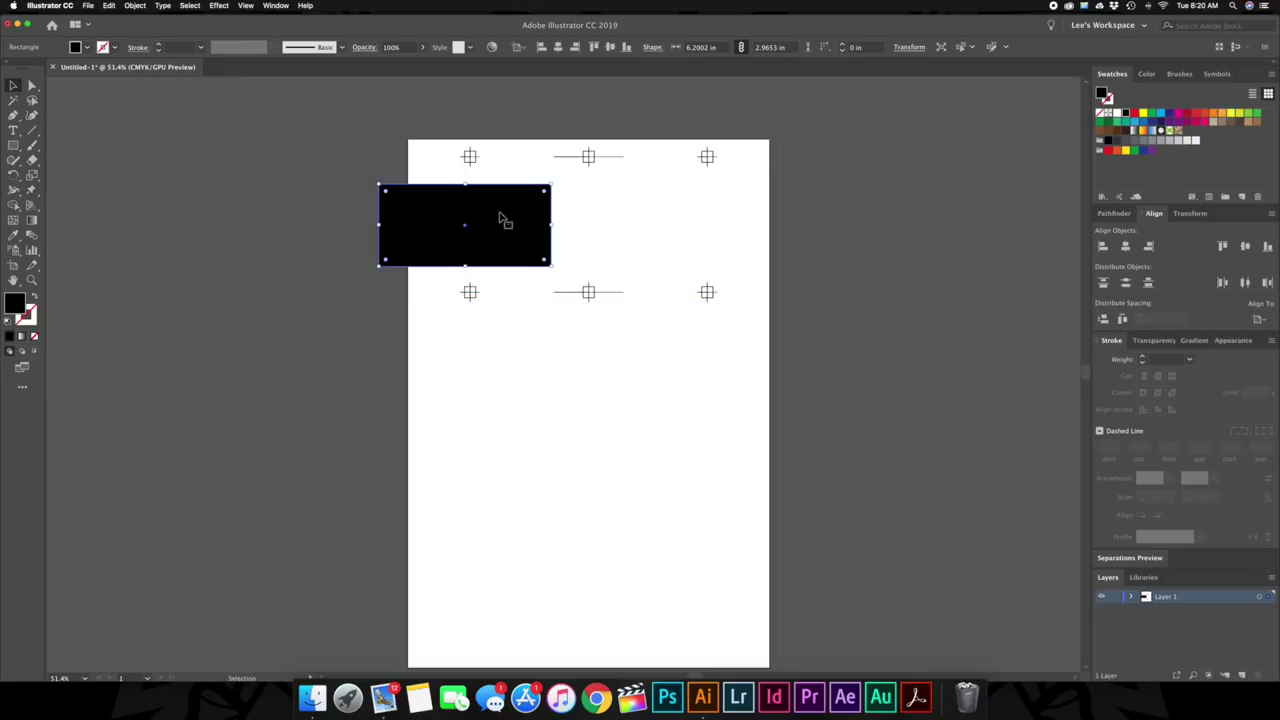
left_click(789, 250)
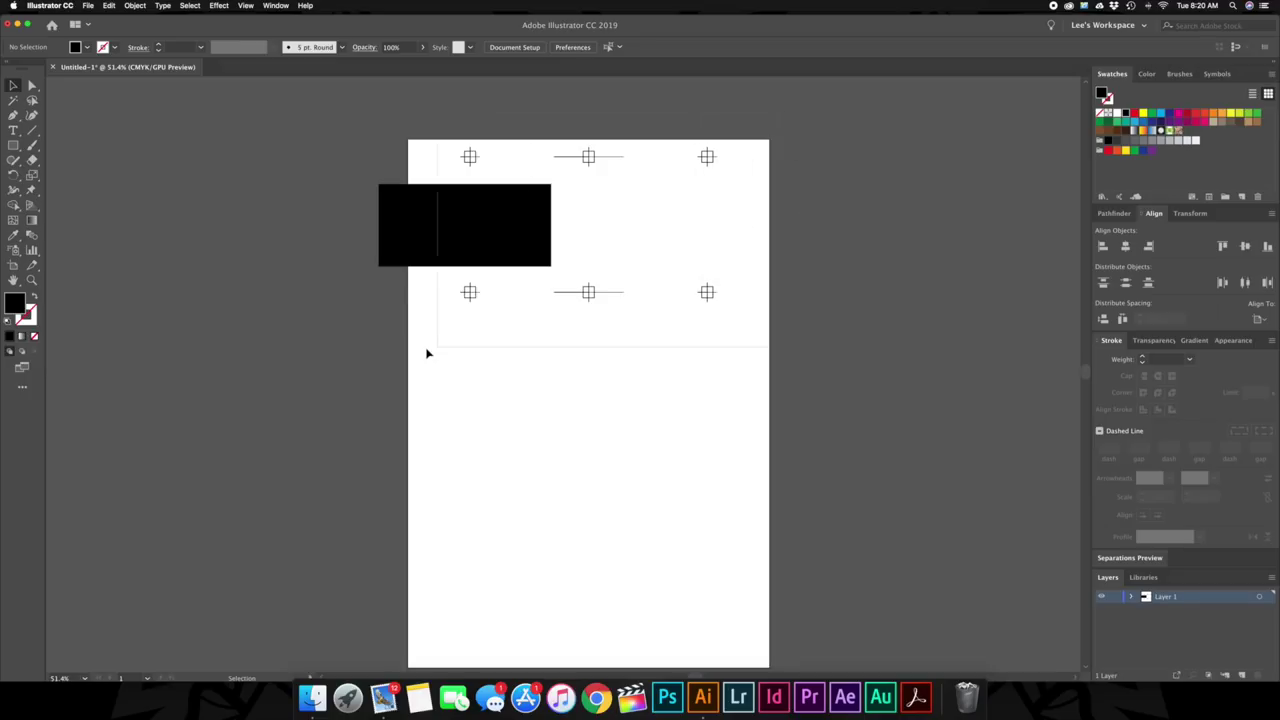
Centre the rectangle and both mark rows horizontally on the artboard
left_click_drag(424, 353, 422, 353)
left_click(520, 47)
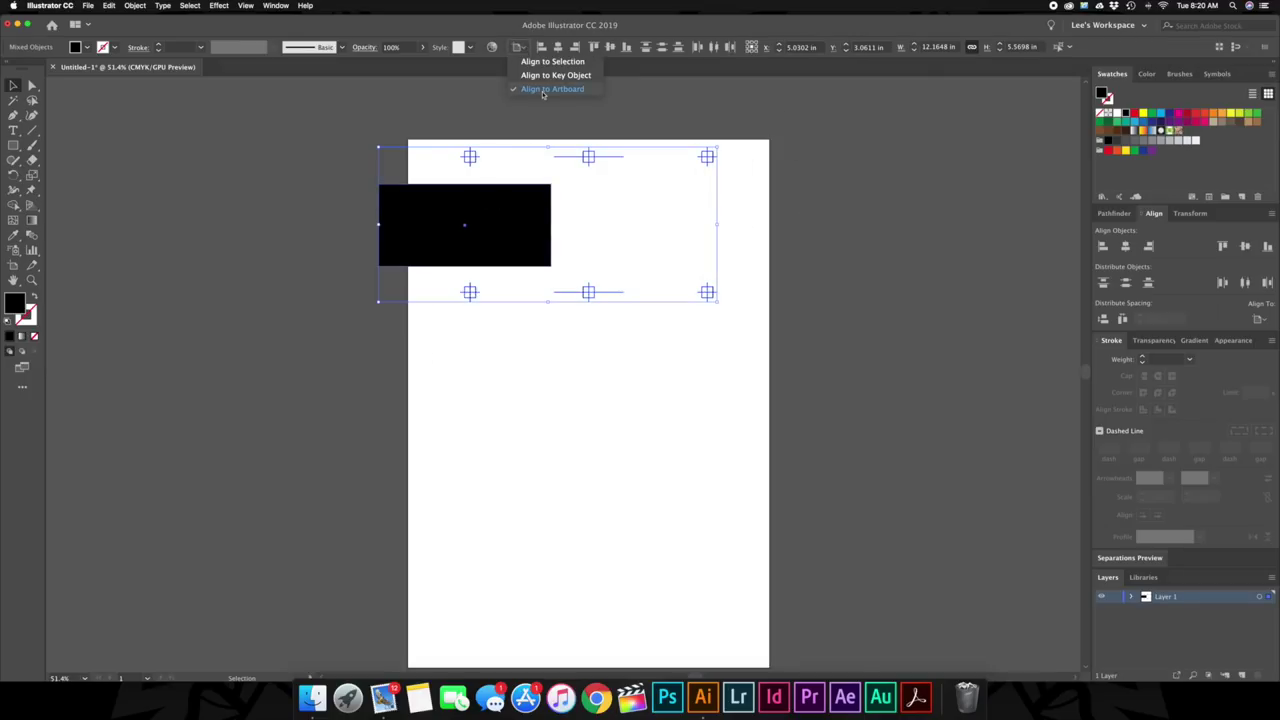
left_click(558, 47)
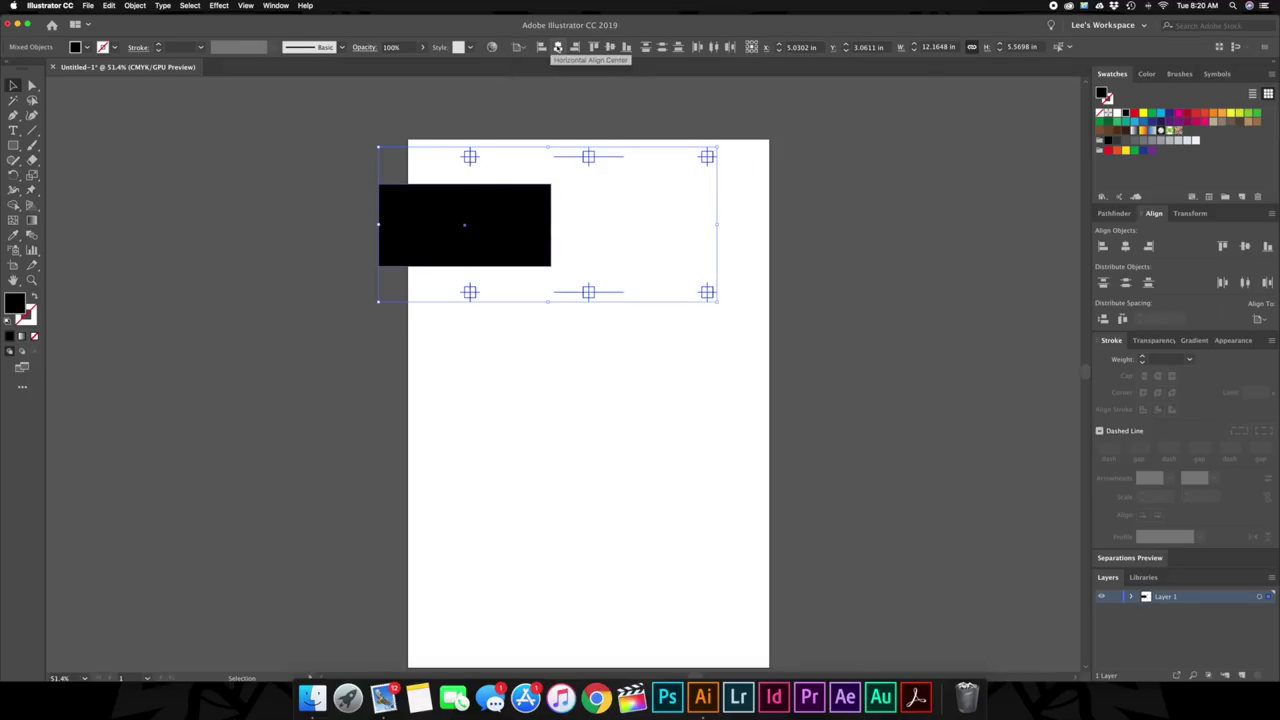
left_click(558, 47)
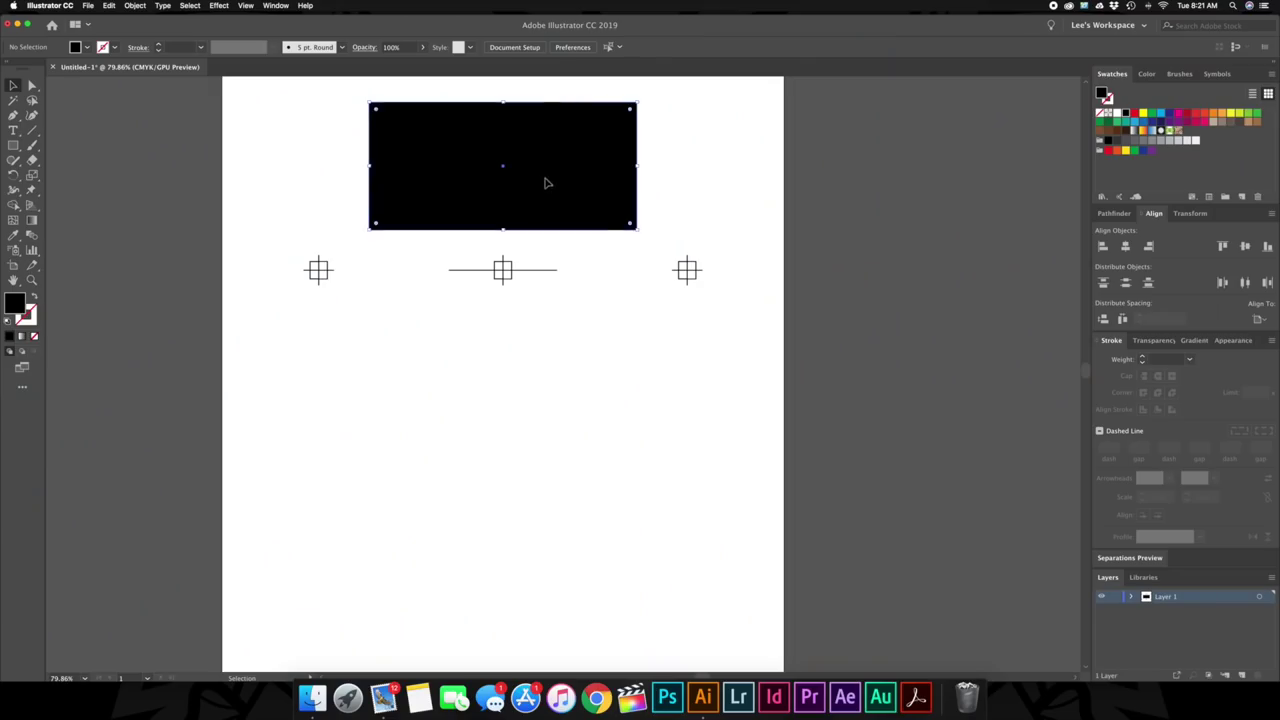
Move the black rectangle below the lower mark row and narrow it to about 1.56 in
left_click_drag(546, 183, 554, 449)
scroll(553, 440, "up", 2)
left_click_drag(660, 439, 378, 447)
scroll(379, 445, "down", 1)
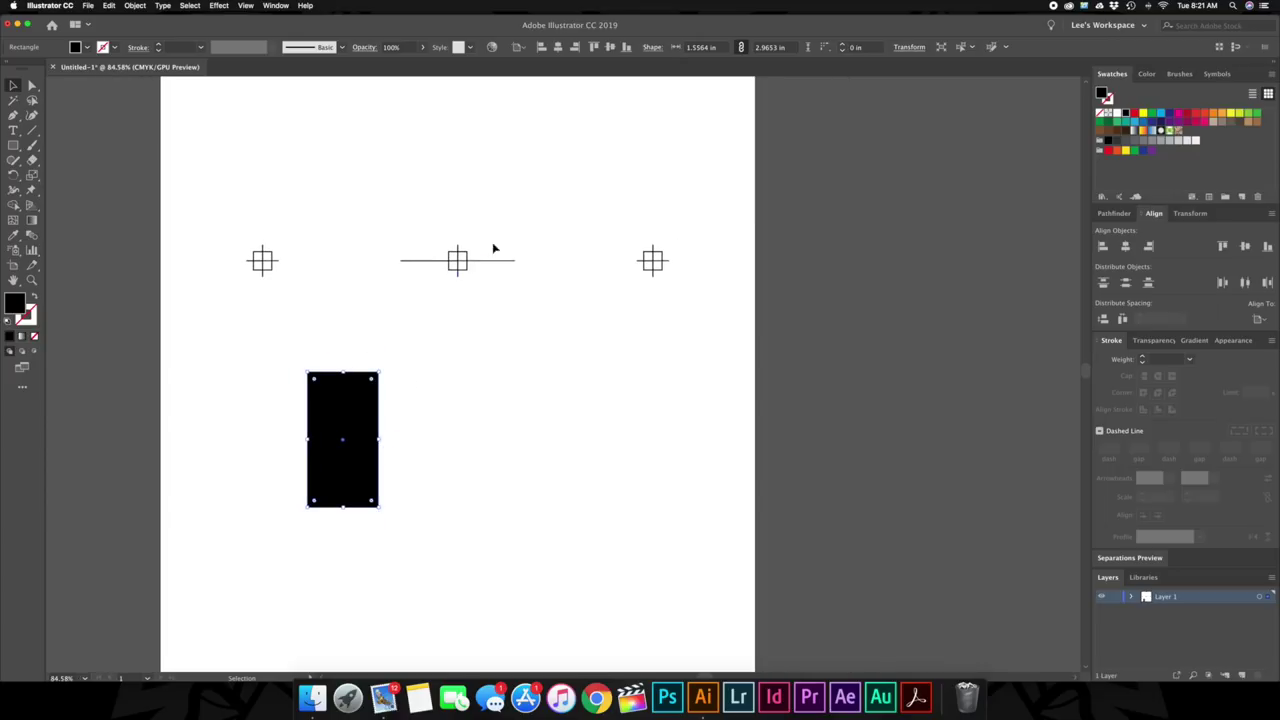
Copy the mark row lower down, ungroup it, and delete the extra mark
left_click(264, 265)
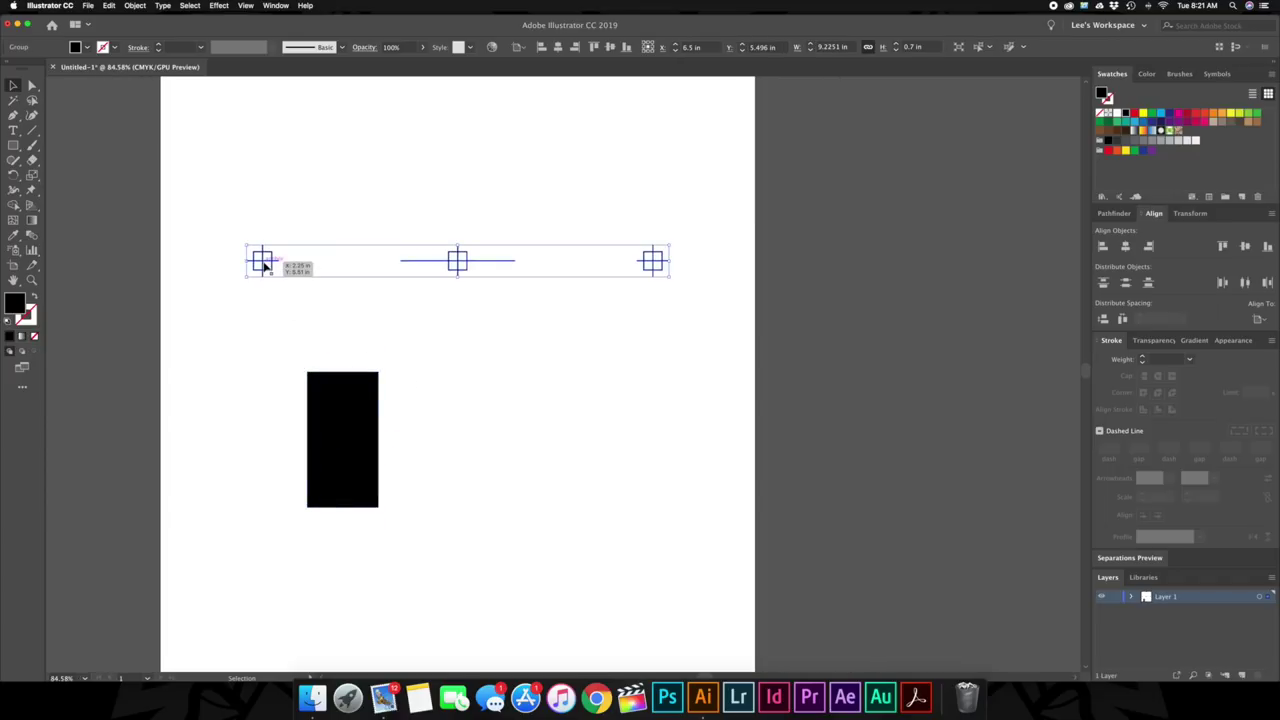
left_click_drag(264, 265, 533, 388)
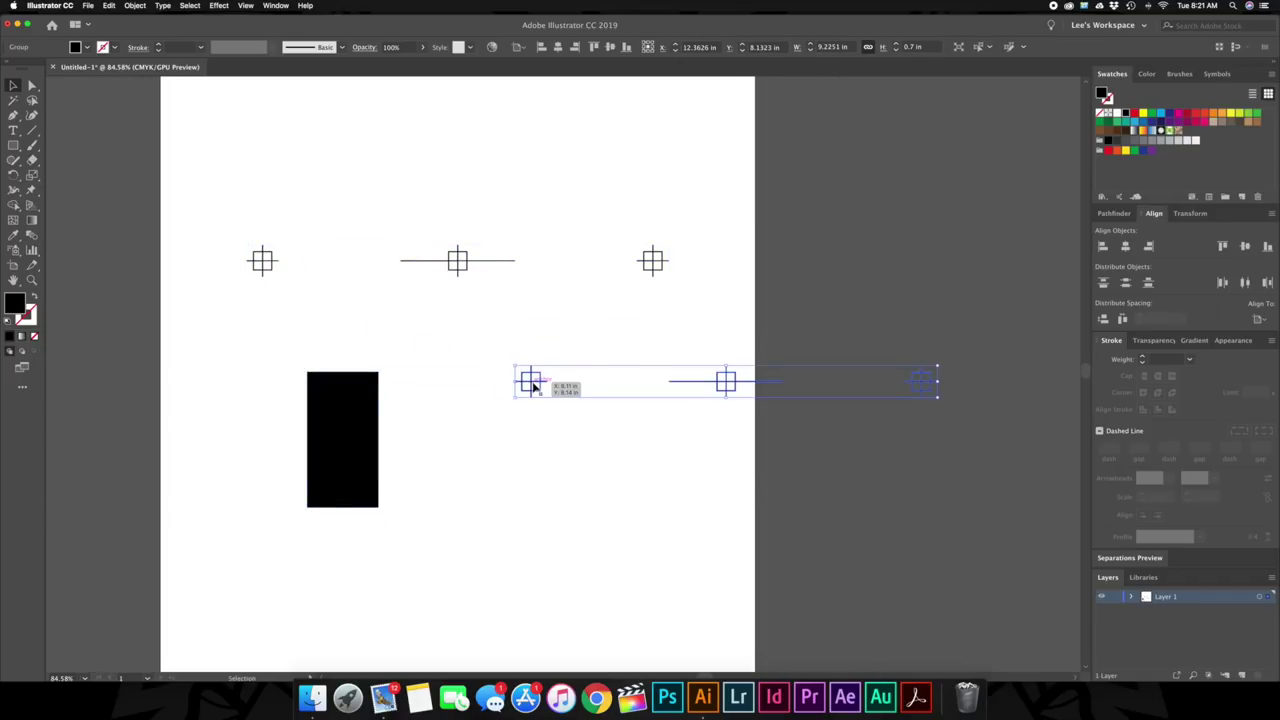
key("shift+super+g")
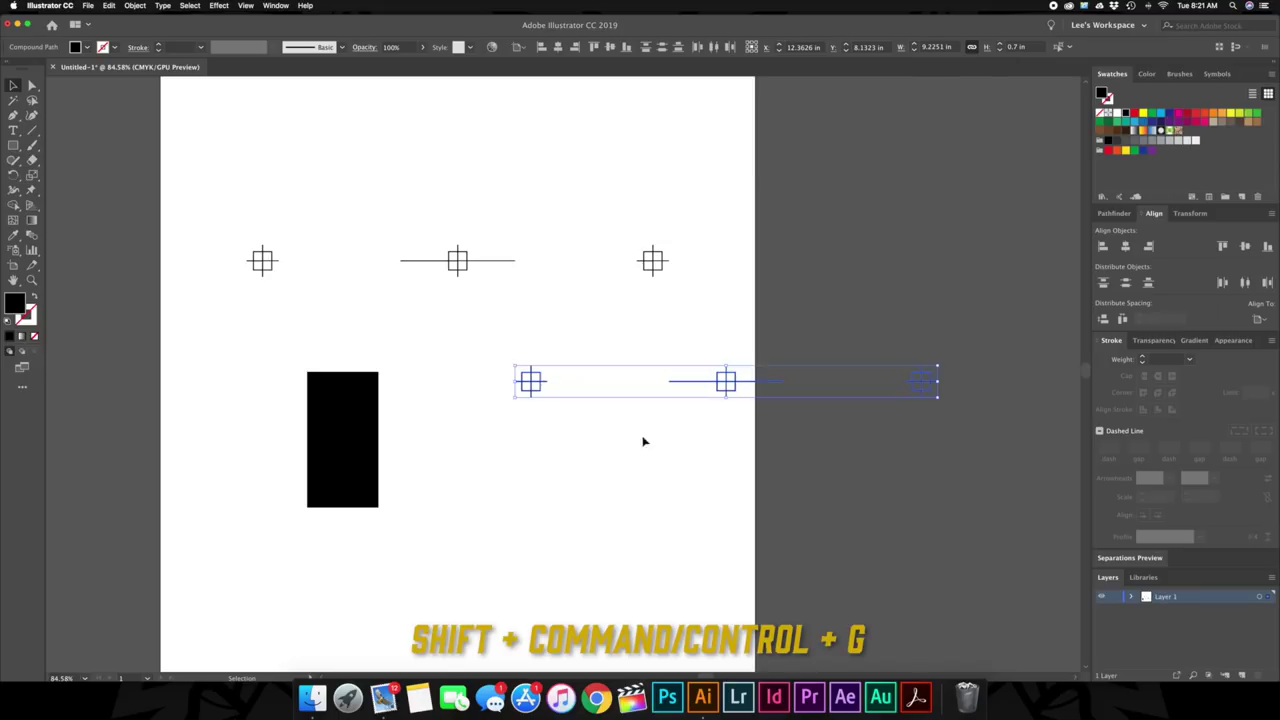
left_click(704, 397)
left_click(726, 382)
key("Delete")
Place crosshair marks above and below the rectangle and centre all three horizontally on the page
left_click_drag(523, 384, 339, 538)
left_click_drag(403, 357, 264, 584)
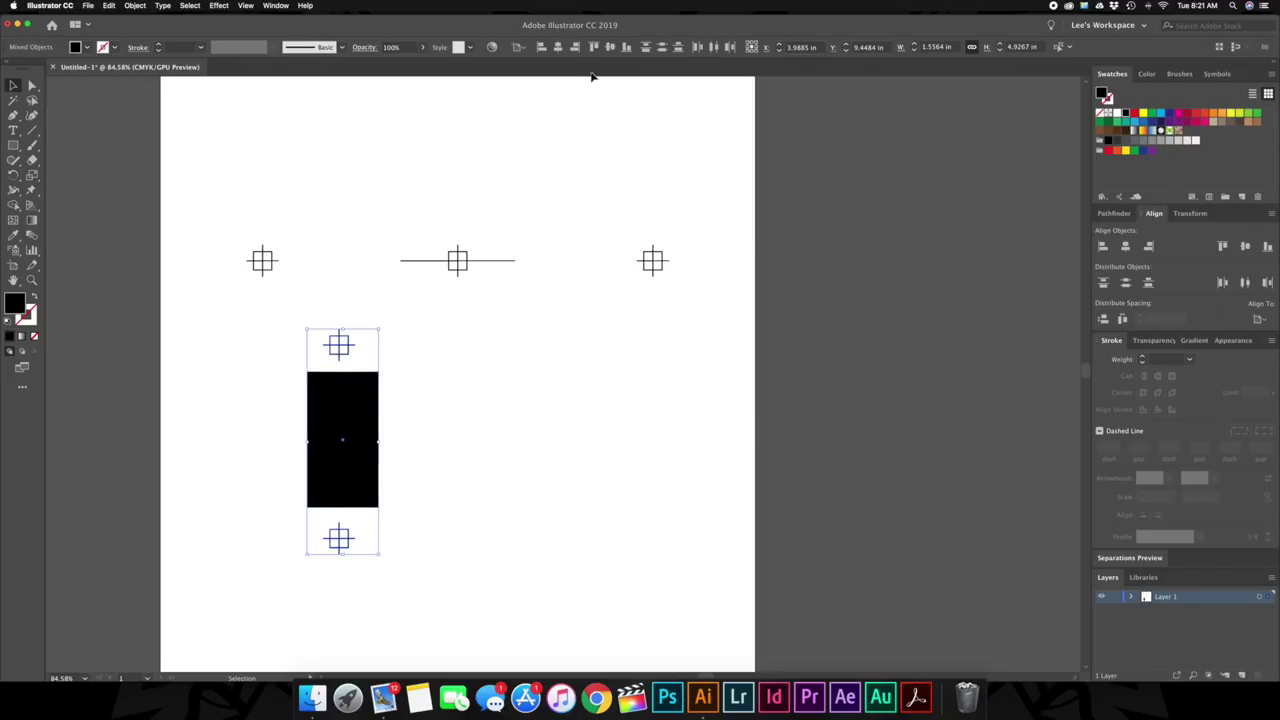
left_click(558, 47)
left_click(810, 362)
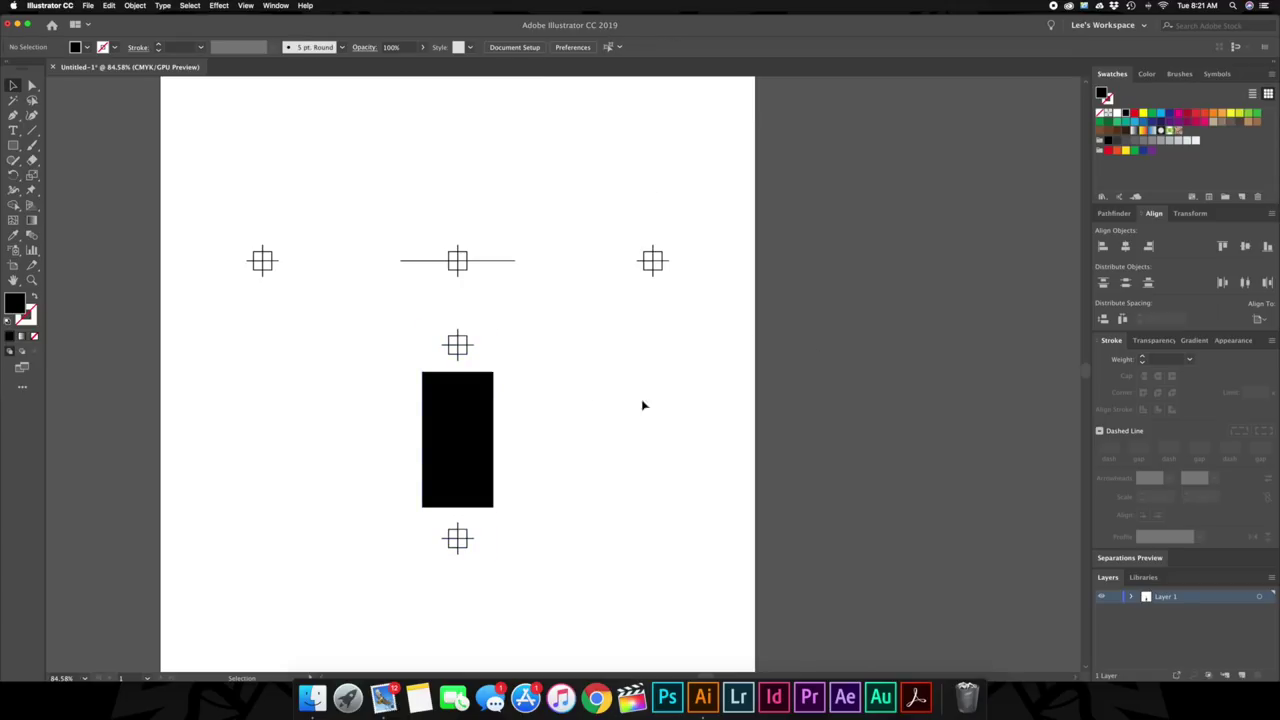